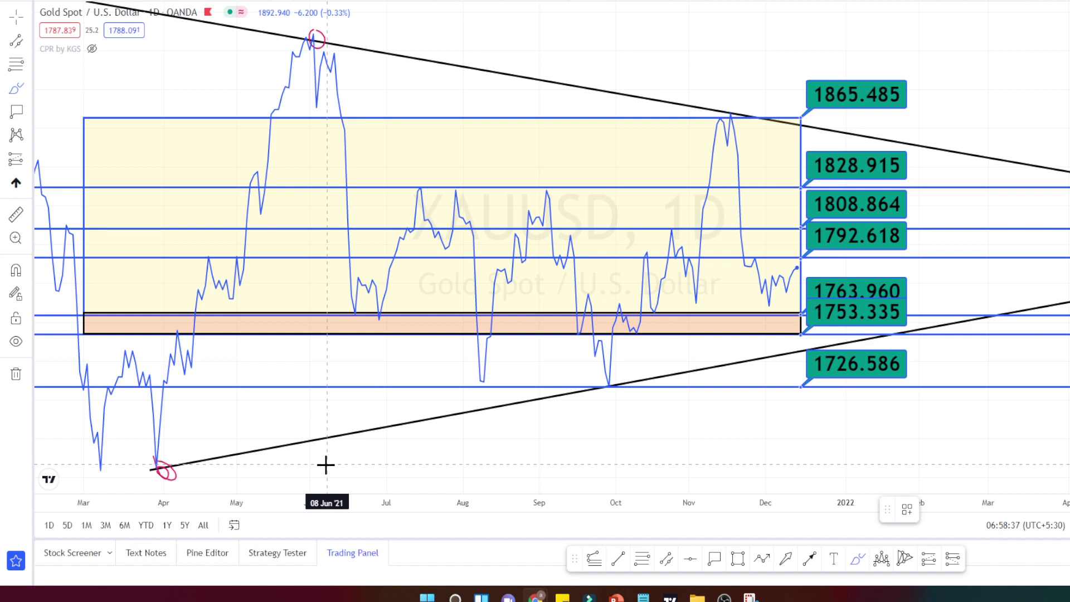
# Step: Draw freehand strokes along the rising lower trendline and the falling upper trendline on the daily gold chart
pyautogui.moveTo(329, 463); pyautogui.dragTo(626, 397)
pyautogui.moveTo(465, 37); pyautogui.dragTo(697, 88)
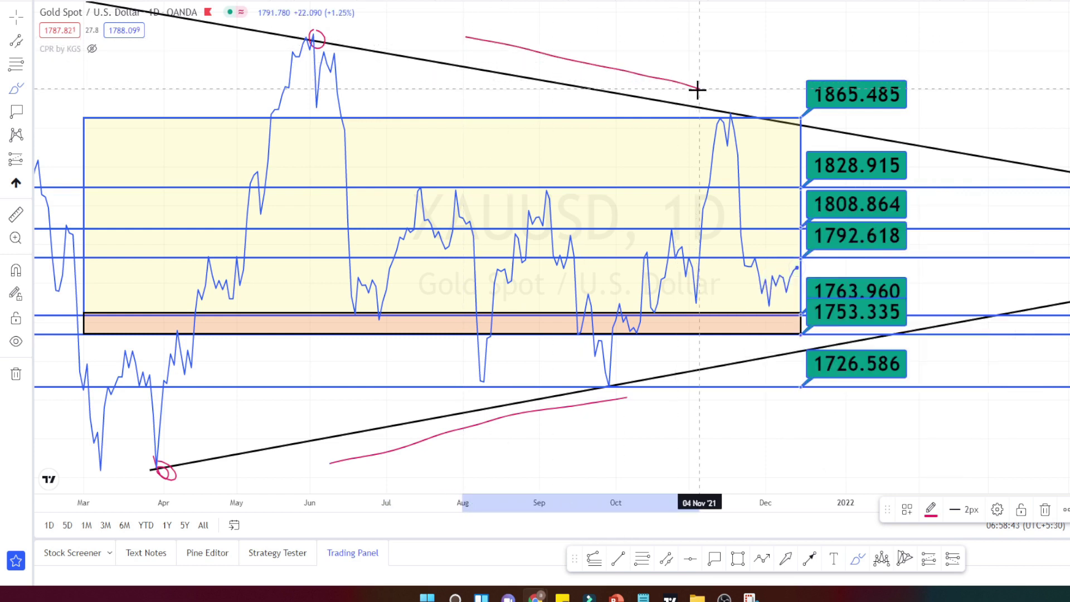
# Step: Sketch a freehand zigzag of price swings between the two trendlines and delete it
pyautogui.moveTo(369, 73); pyautogui.dragTo(386, 166)
pyautogui.moveTo(397, 246)
pyautogui.mouseDown()
pyautogui.moveTo(427, 377)
pyautogui.moveTo(507, 98)
pyautogui.moveTo(532, 314)
pyautogui.moveTo(554, 382)
pyautogui.moveTo(600, 108)
pyautogui.moveTo(627, 334)
pyautogui.moveTo(658, 316)
pyautogui.moveTo(688, 117)
pyautogui.moveTo(727, 334)
pyautogui.mouseUp()
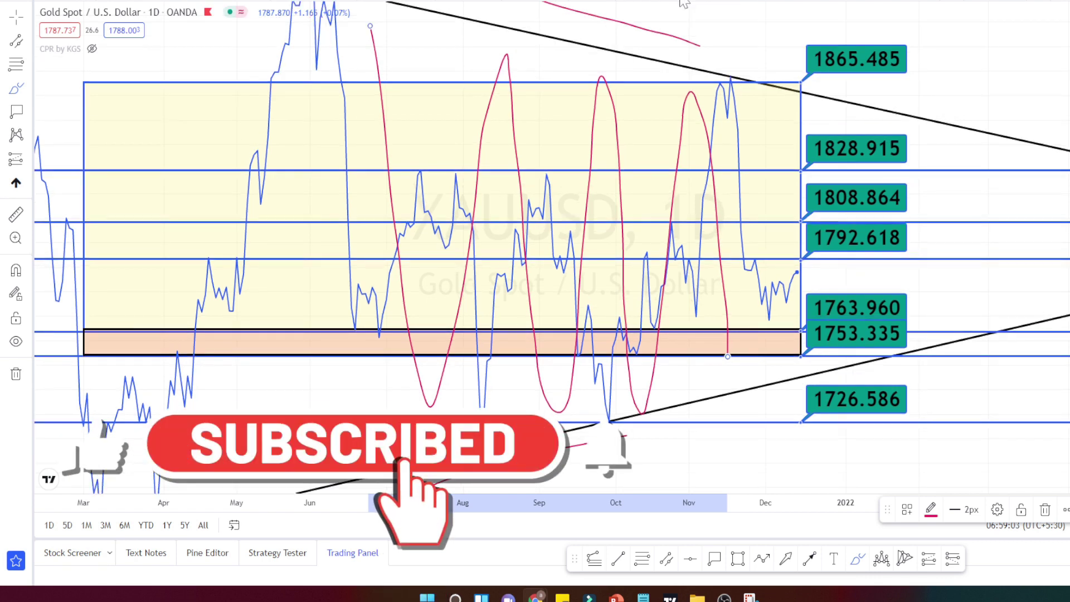
pyautogui.press('Delete')
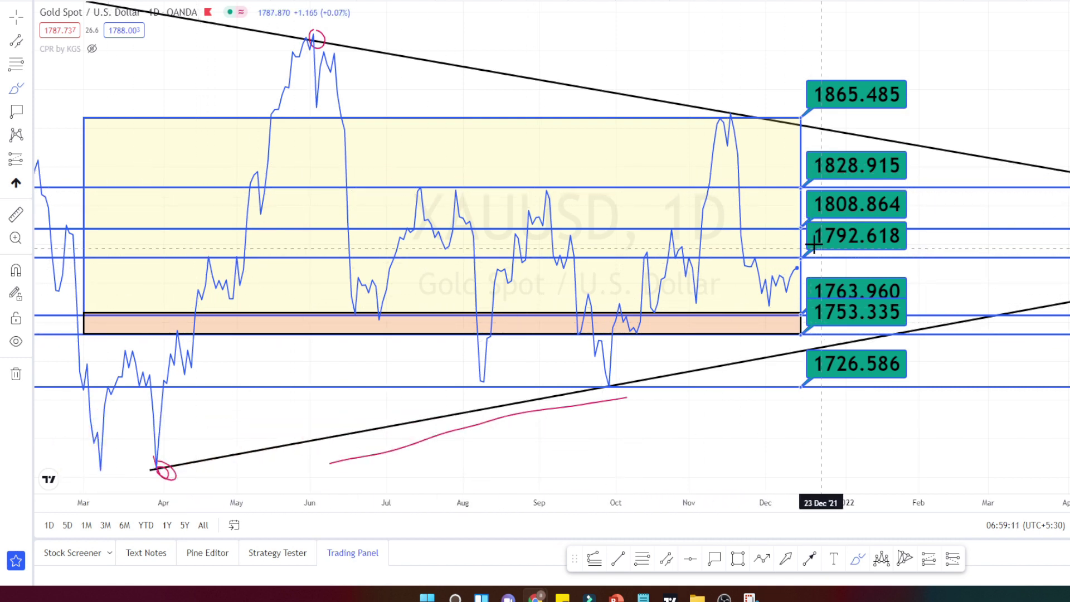
# Step: Circle the 1865.485 label, the latest price at the 1792.618 line, and the supports at the rising trendline and the 1726.586 line
pyautogui.moveTo(802, 68)
pyautogui.mouseDown()
pyautogui.moveTo(908, 64)
pyautogui.moveTo(901, 143)
pyautogui.moveTo(791, 101)
pyautogui.moveTo(795, 72)
pyautogui.mouseUp()
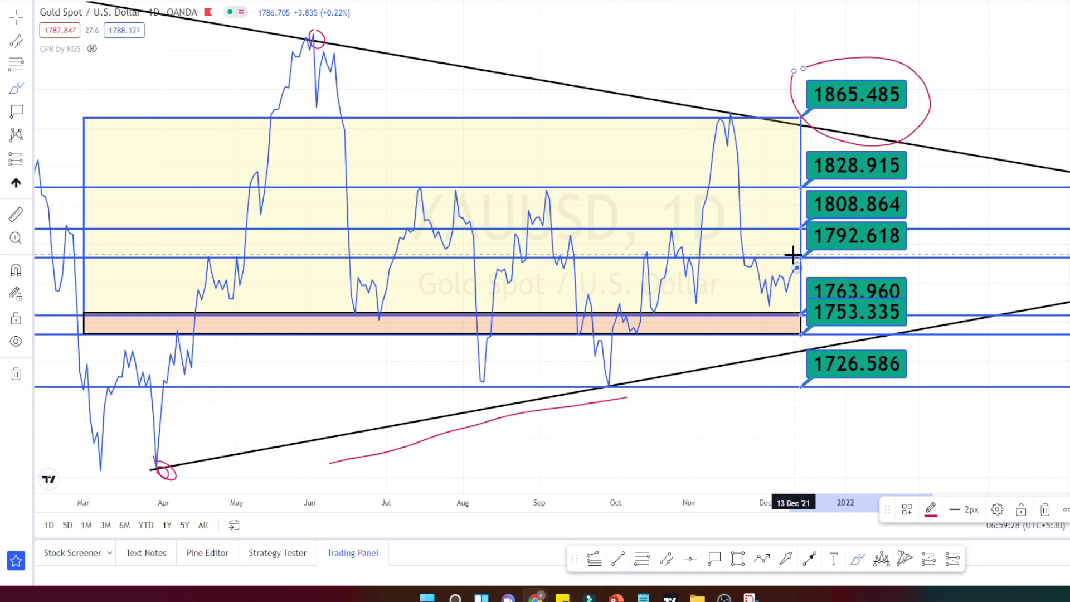
pyautogui.moveTo(793, 256)
pyautogui.mouseDown()
pyautogui.moveTo(808, 258)
pyautogui.moveTo(786, 251)
pyautogui.mouseUp()
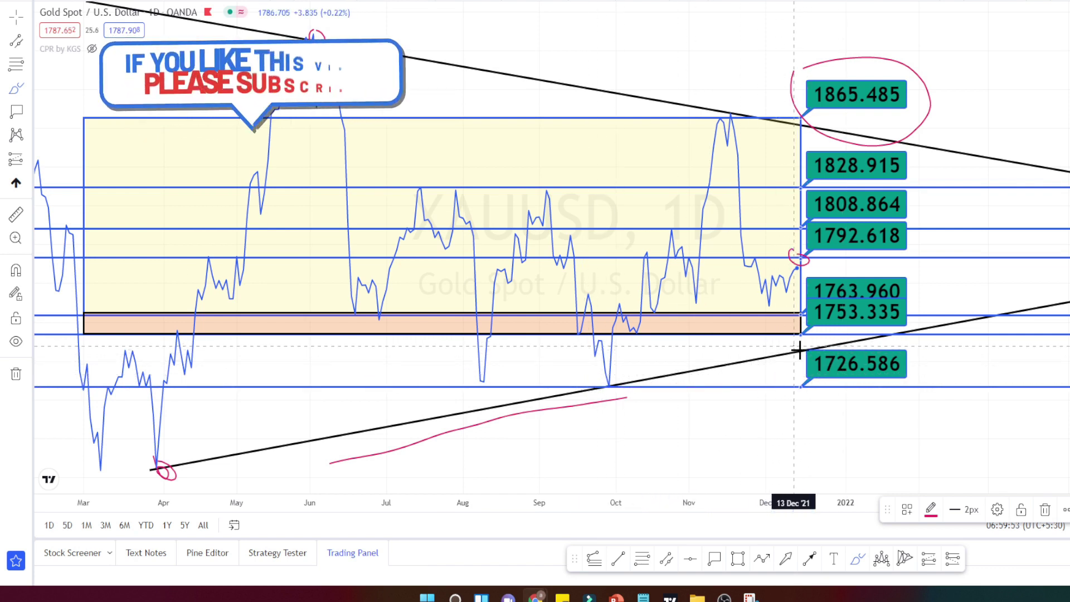
pyautogui.moveTo(796, 343)
pyautogui.mouseDown()
pyautogui.moveTo(810, 390)
pyautogui.moveTo(793, 387)
pyautogui.moveTo(801, 373)
pyautogui.moveTo(806, 381)
pyautogui.mouseUp()
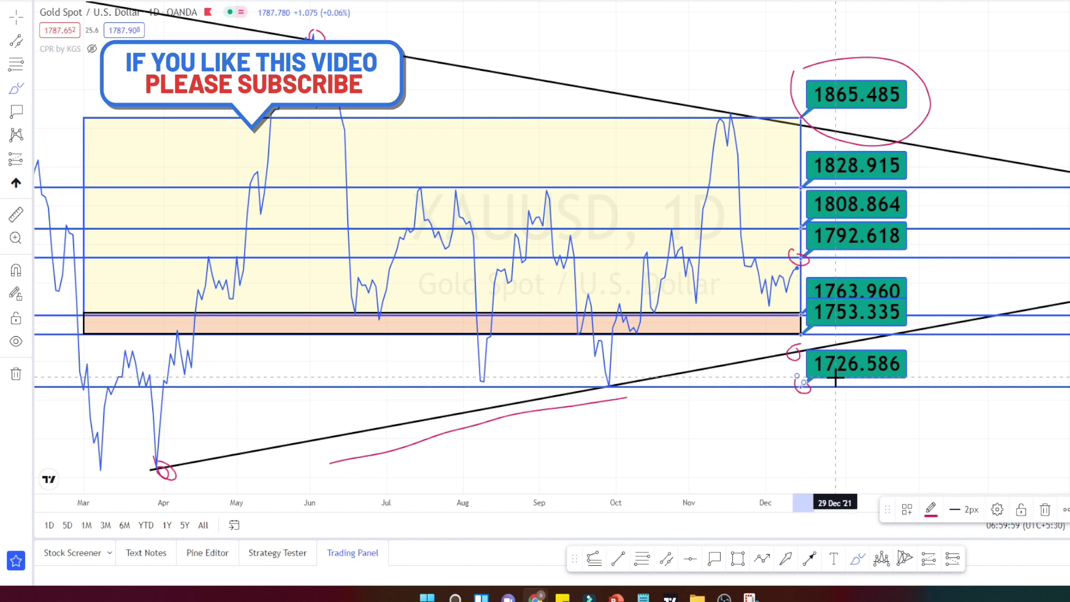
# Step: Outline the recent price range between 1763.960 and 1792.618 and draw breakout arrows above and below it
pyautogui.moveTo(678, 255)
pyautogui.mouseDown()
pyautogui.moveTo(795, 256)
pyautogui.moveTo(796, 294)
pyautogui.moveTo(737, 313)
pyautogui.moveTo(664, 310)
pyautogui.moveTo(662, 261)
pyautogui.mouseUp()
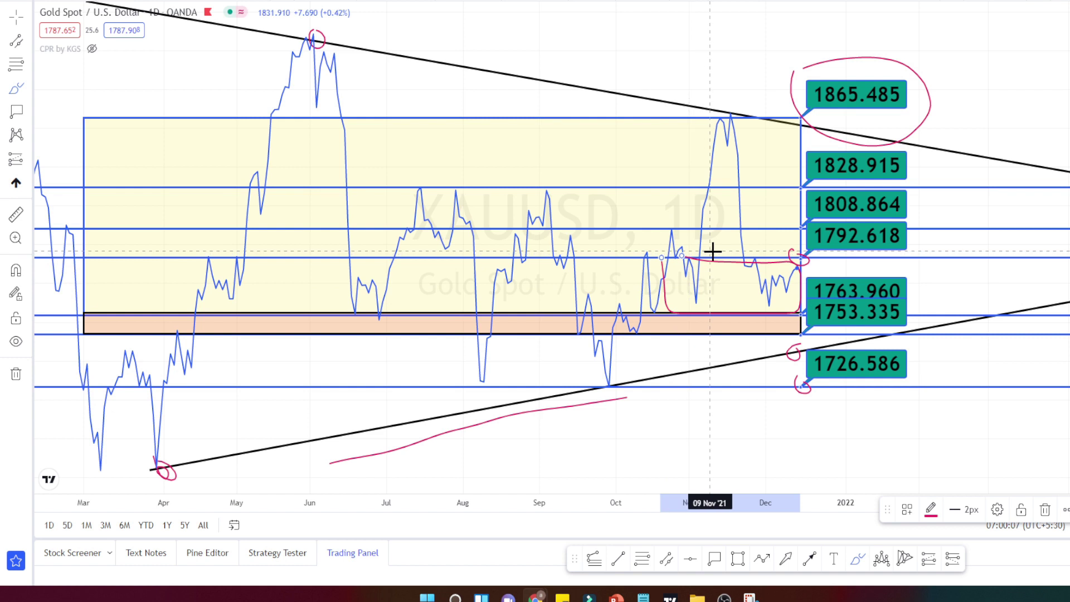
pyautogui.moveTo(776, 253)
pyautogui.mouseDown()
pyautogui.moveTo(780, 218)
pyautogui.moveTo(791, 226)
pyautogui.mouseUp()
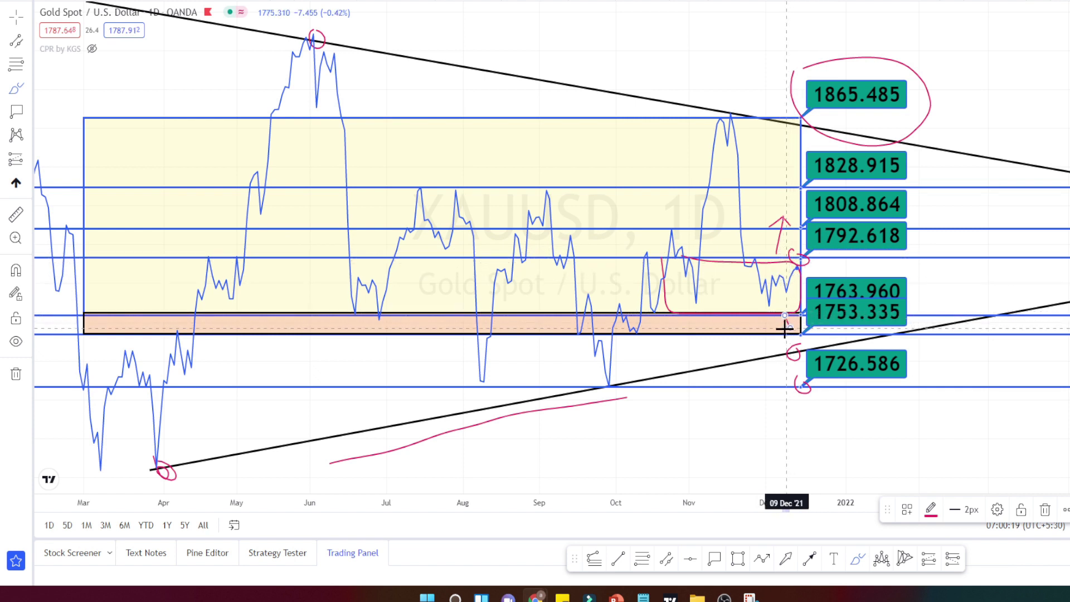
pyautogui.moveTo(786, 320); pyautogui.dragTo(793, 330)
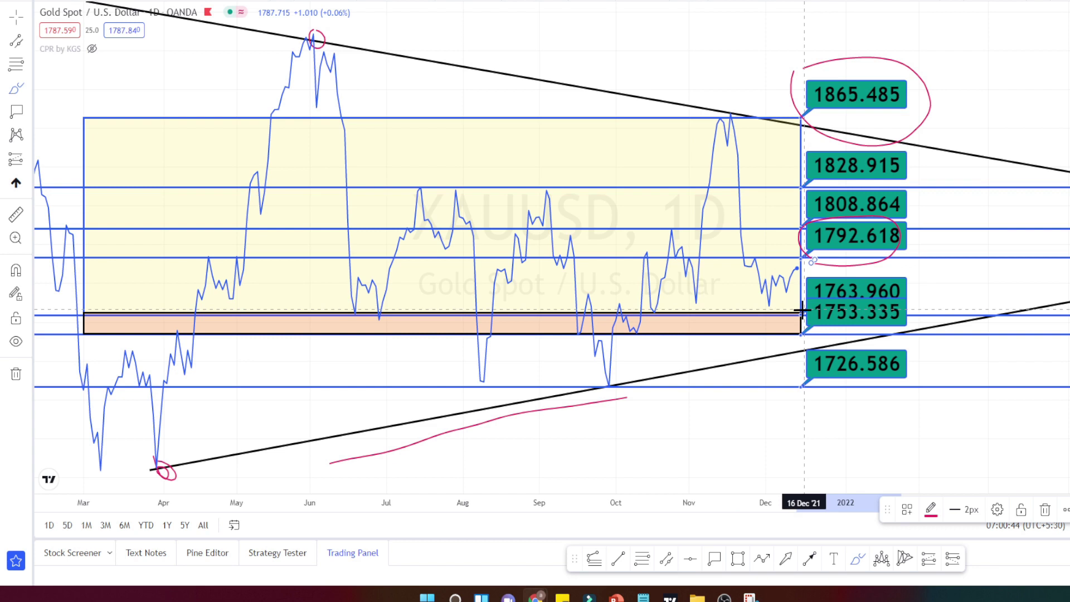
# Step: Switch the chart to the 1-hour timeframe and draw a descending trendline from the 26 November high to the 1763.960 line at 7 December
pyautogui.write('60')
pyautogui.press('Return')
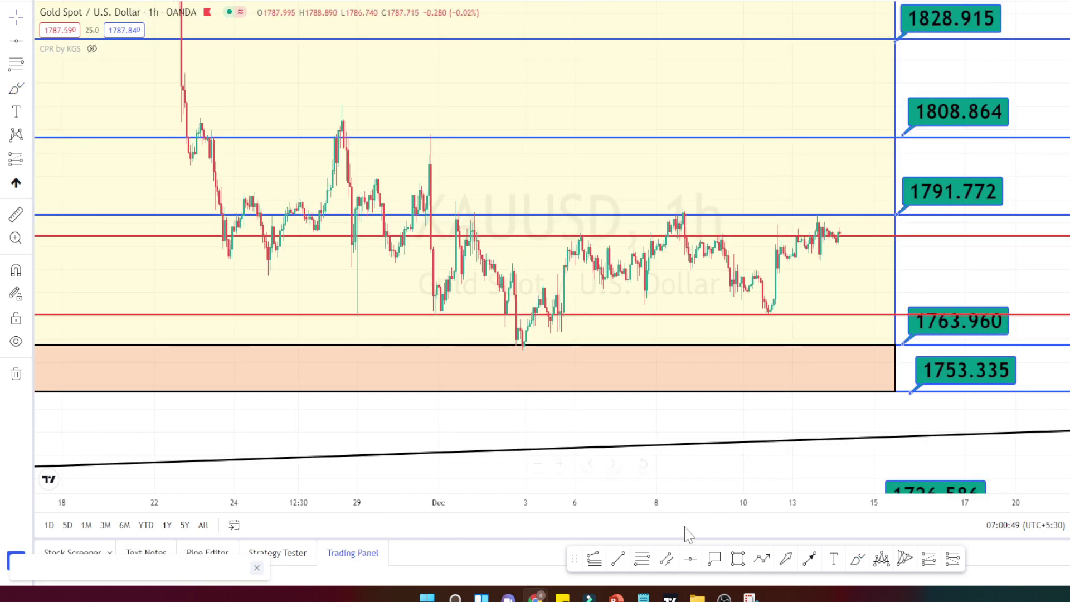
pyautogui.click(617, 558)
pyautogui.click(341, 116)
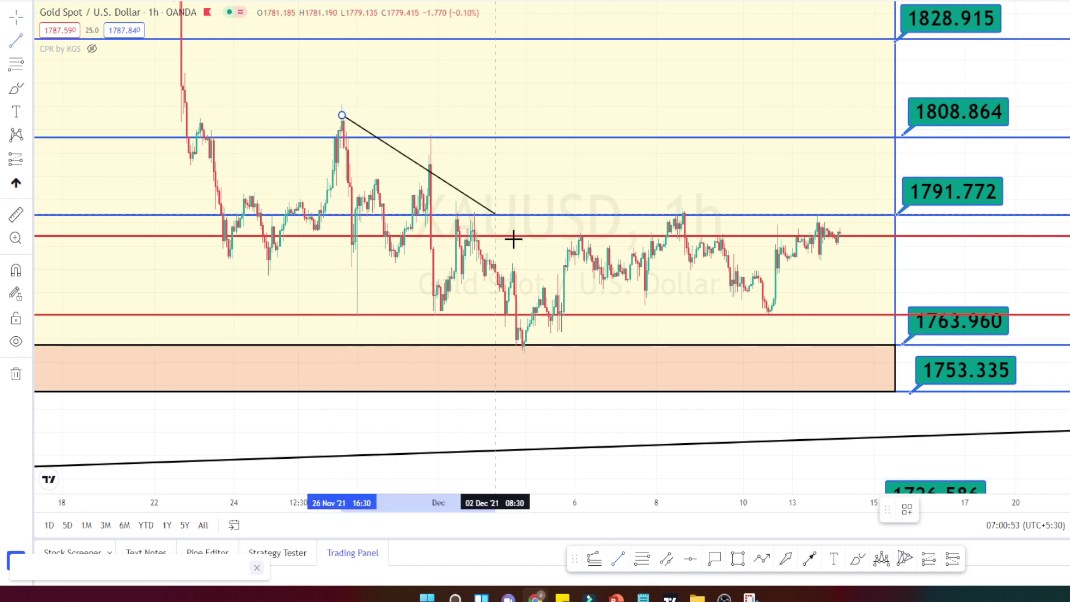
pyautogui.click(619, 345)
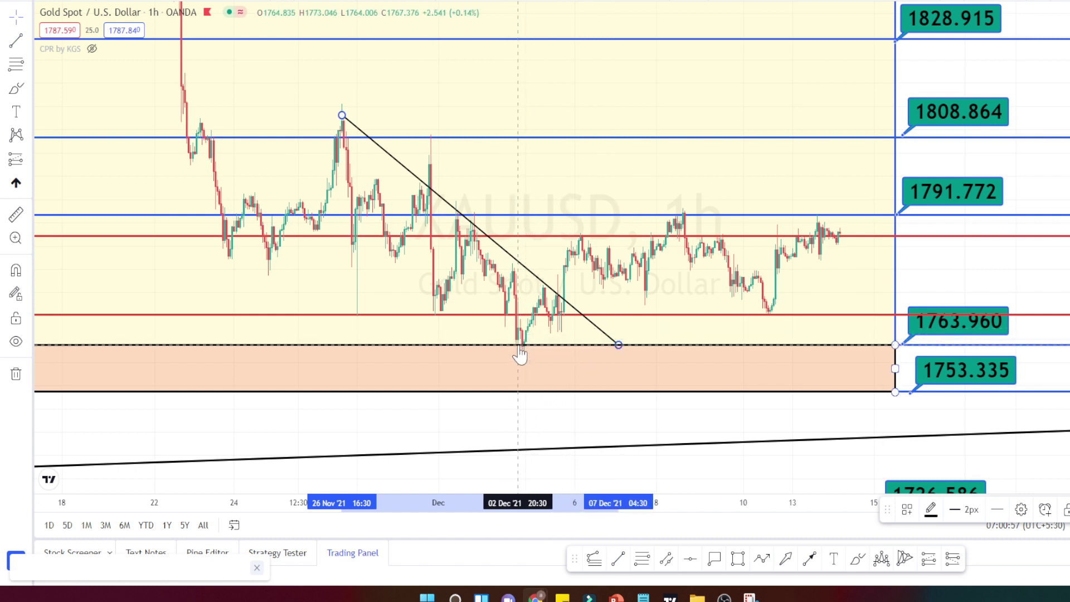
pyautogui.press('Escape')
pyautogui.click(620, 557)
pyautogui.click(530, 344)
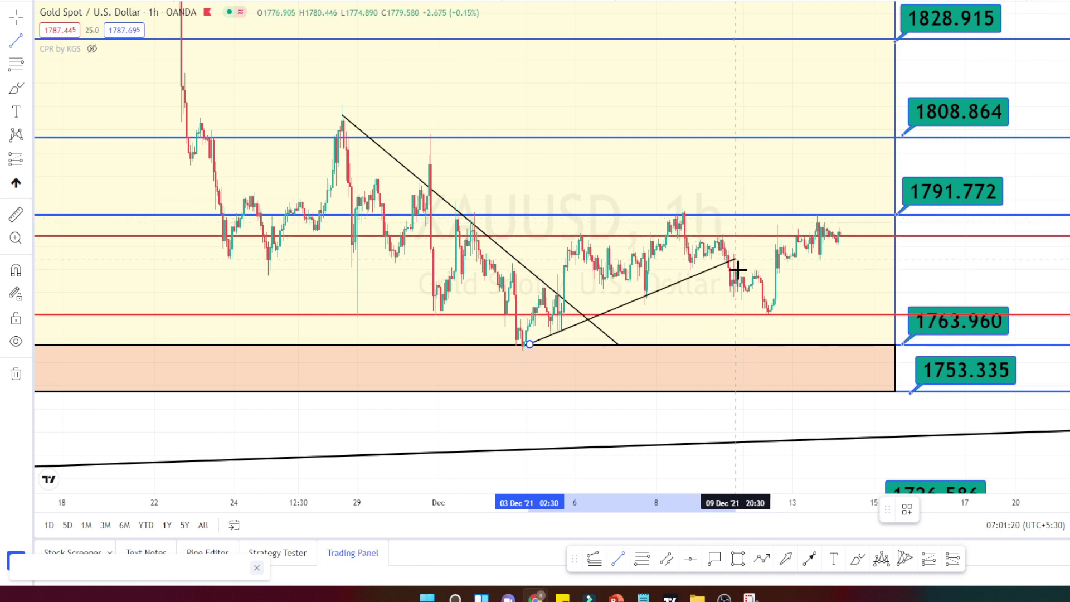
pyautogui.press('Escape')
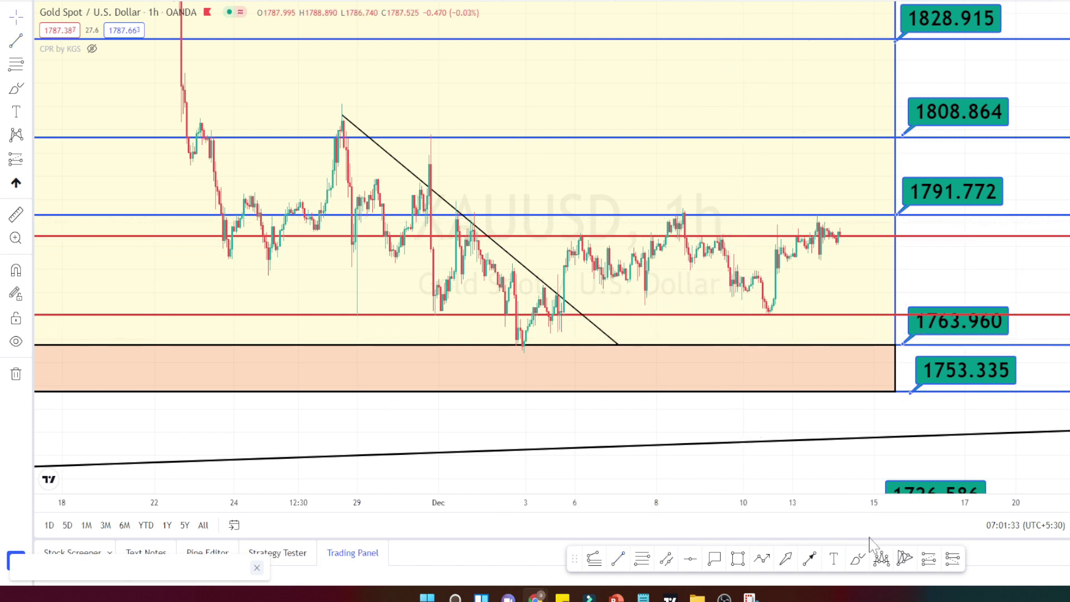
# Step: Mark price reactions at the upper and lower red lines around 10 December with freehand Brush circles
pyautogui.click(857, 561)
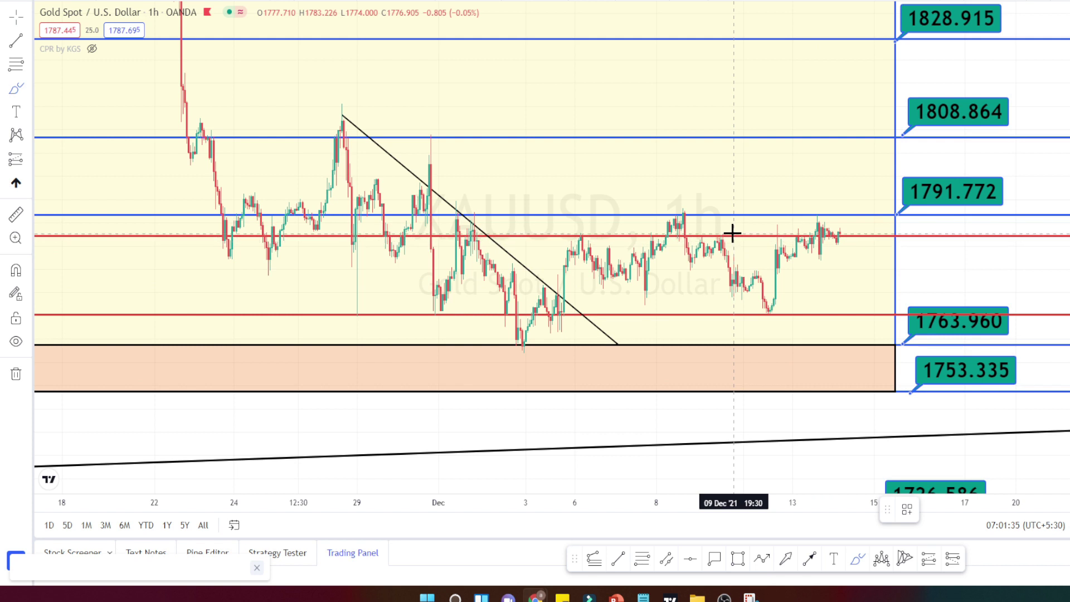
pyautogui.moveTo(745, 232)
pyautogui.mouseDown()
pyautogui.moveTo(726, 231)
pyautogui.moveTo(737, 229)
pyautogui.mouseUp()
pyautogui.moveTo(748, 305)
pyautogui.mouseDown()
pyautogui.moveTo(767, 318)
pyautogui.moveTo(725, 308)
pyautogui.mouseUp()
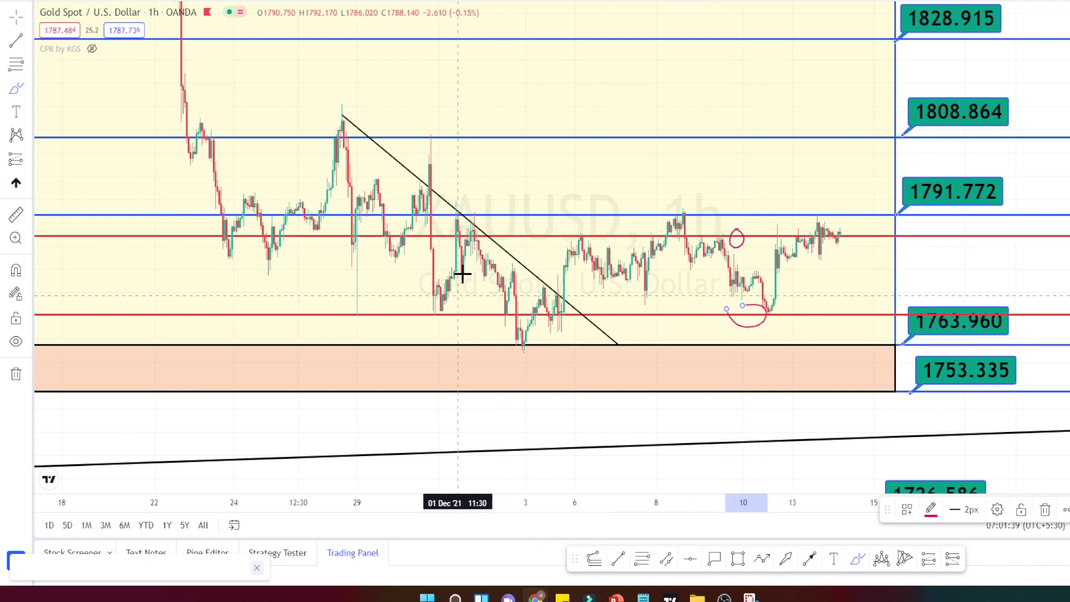
pyautogui.moveTo(452, 214)
pyautogui.mouseDown()
pyautogui.moveTo(459, 349)
pyautogui.moveTo(507, 215)
pyautogui.moveTo(523, 346)
pyautogui.moveTo(568, 212)
pyautogui.mouseUp()
pyautogui.press('Delete')
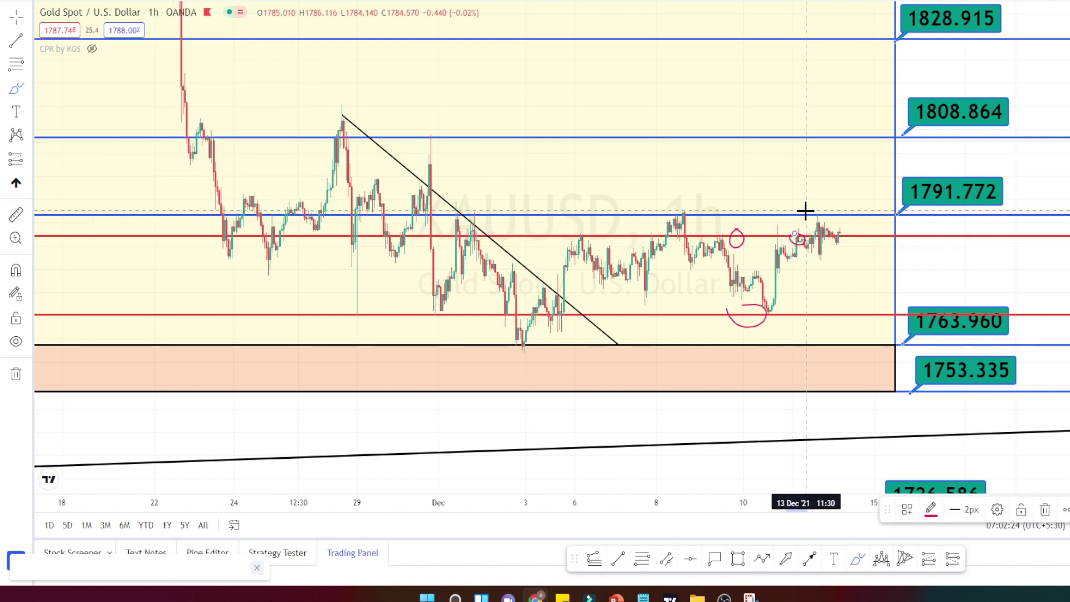
# Step: Circle the 13 December test of the 1791.772 line and trace the earlier decline from the previous high toward the lower red line
pyautogui.moveTo(806, 211)
pyautogui.mouseDown()
pyautogui.moveTo(796, 215)
pyautogui.moveTo(807, 210)
pyautogui.mouseUp()
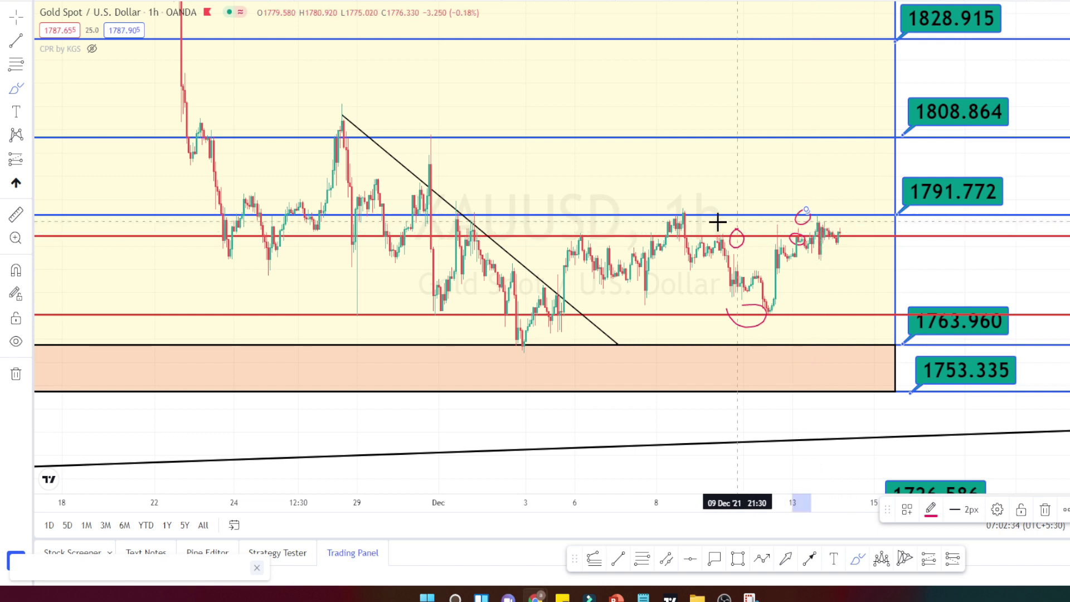
pyautogui.moveTo(696, 207)
pyautogui.mouseDown()
pyautogui.moveTo(679, 222)
pyautogui.moveTo(693, 211)
pyautogui.moveTo(765, 289)
pyautogui.mouseUp()
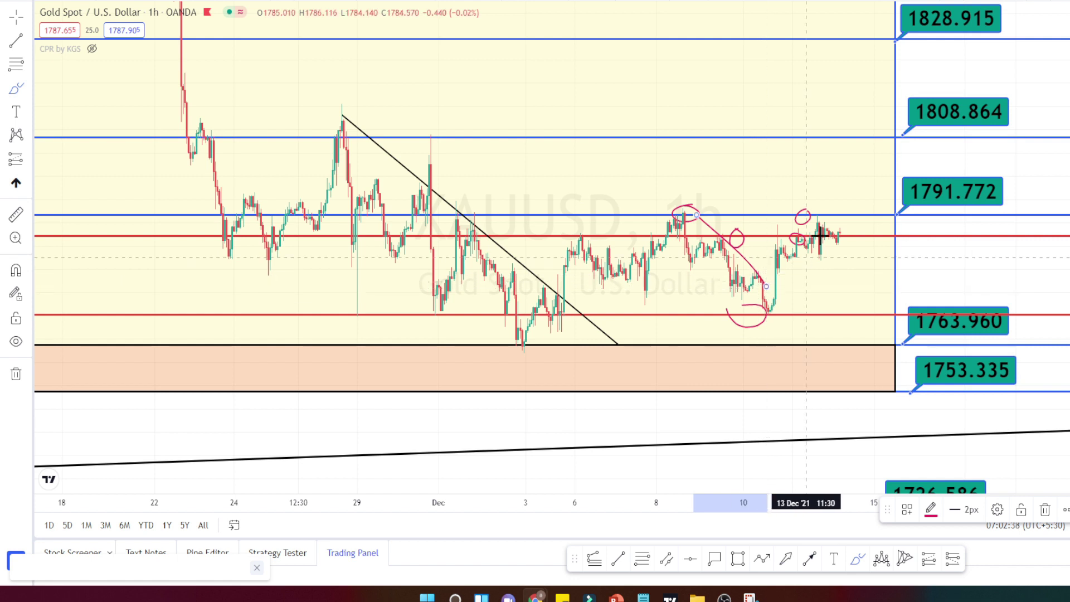
# Step: Draw a projected fall from the latest candles through the lower red line, circle the 1763.960 to 1753.335 zone, and clear the strokes
pyautogui.moveTo(819, 212)
pyautogui.mouseDown()
pyautogui.moveTo(811, 219)
pyautogui.moveTo(819, 210)
pyautogui.moveTo(857, 315)
pyautogui.moveTo(862, 301)
pyautogui.mouseUp()
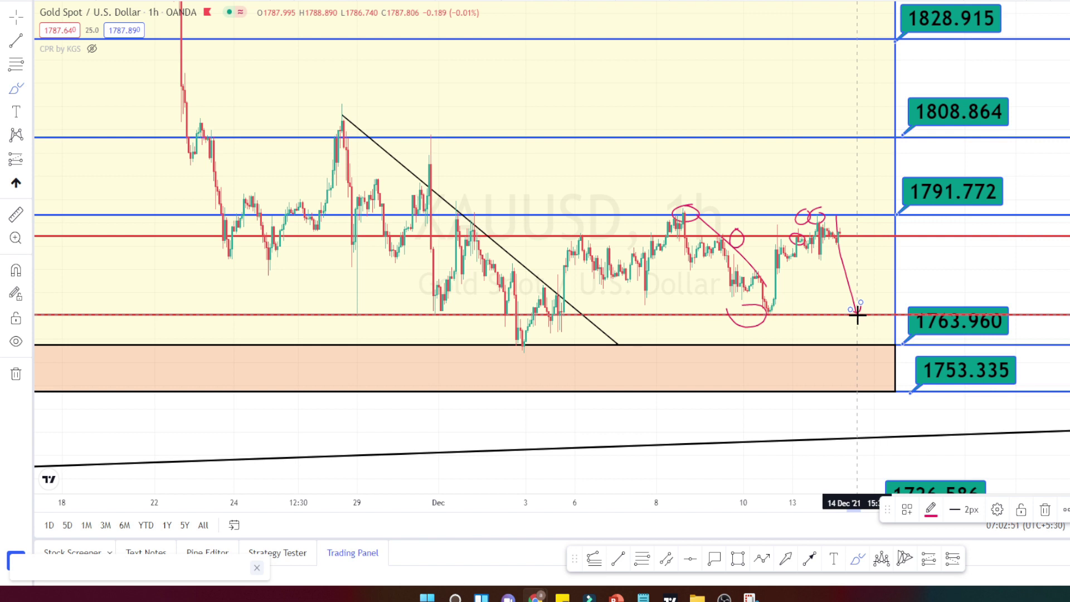
pyautogui.moveTo(858, 315)
pyautogui.mouseDown()
pyautogui.moveTo(861, 302)
pyautogui.moveTo(860, 345)
pyautogui.mouseUp()
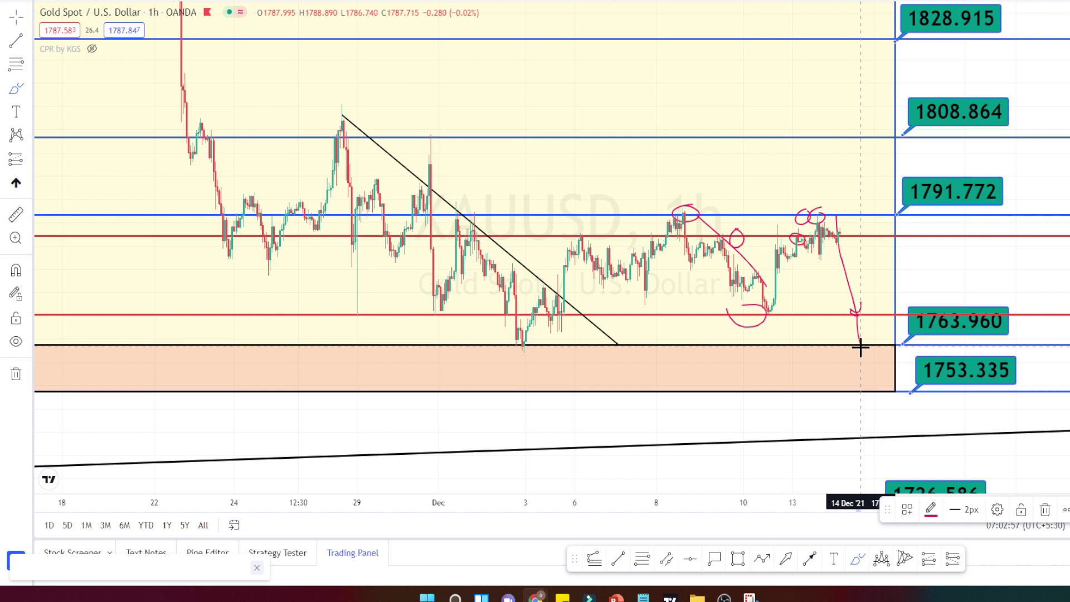
pyautogui.moveTo(860, 375)
pyautogui.mouseDown()
pyautogui.moveTo(863, 396)
pyautogui.moveTo(871, 348)
pyautogui.mouseUp()
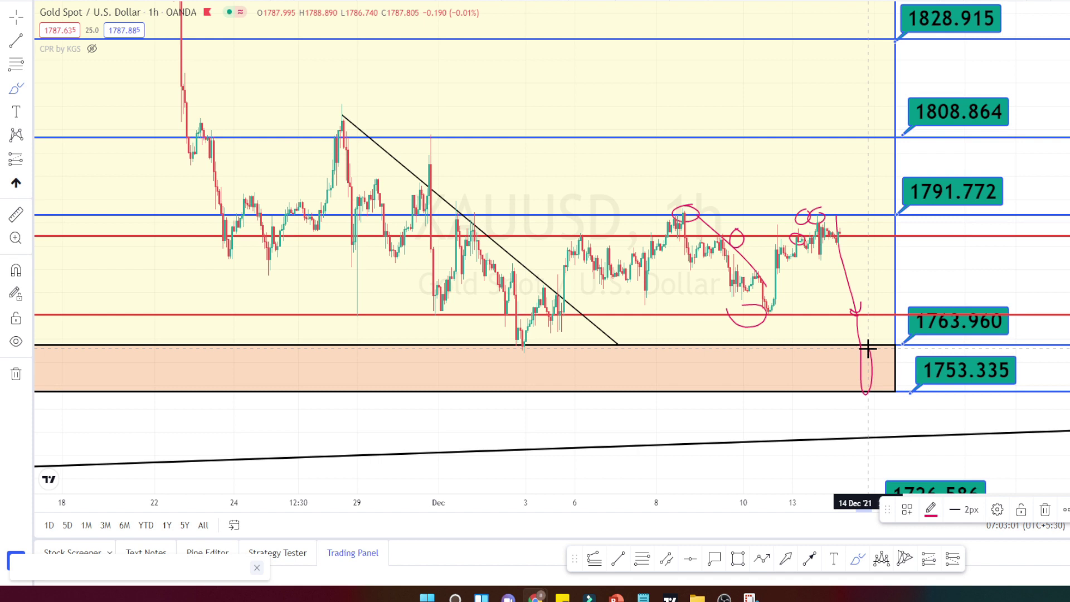
pyautogui.moveTo(868, 348)
pyautogui.mouseDown()
pyautogui.moveTo(865, 390)
pyautogui.moveTo(871, 346)
pyautogui.mouseUp()
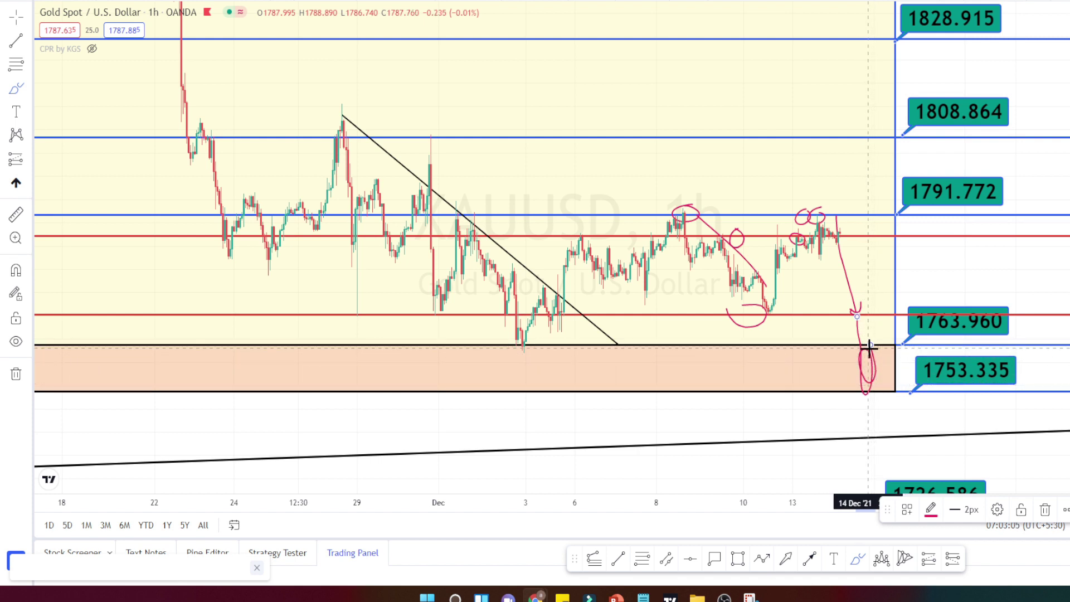
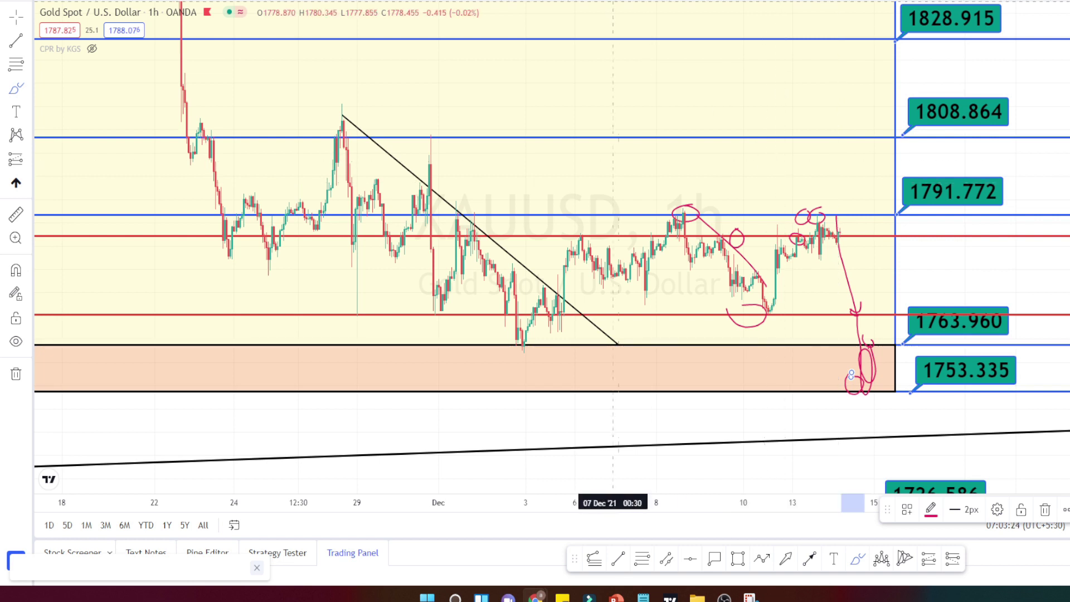
pyautogui.press('Delete')
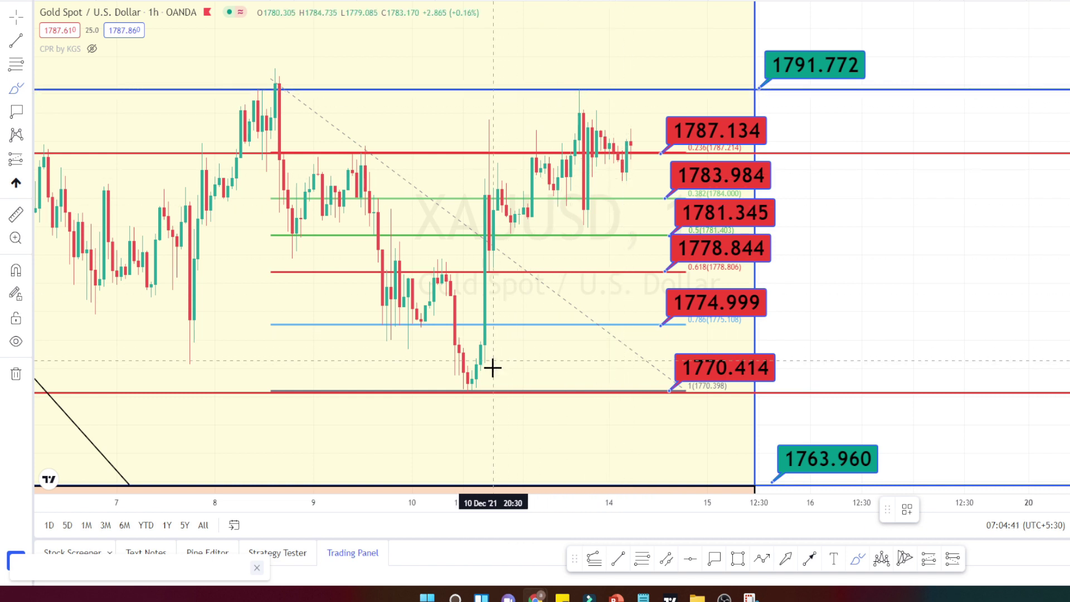
# Step: Trace the rise from the 10 December low, circle the 1791.772 high, and draw a projected drop from the latest candle to 1770.414
pyautogui.moveTo(480, 390); pyautogui.dragTo(618, 114)
pyautogui.moveTo(573, 83); pyautogui.dragTo(581, 83)
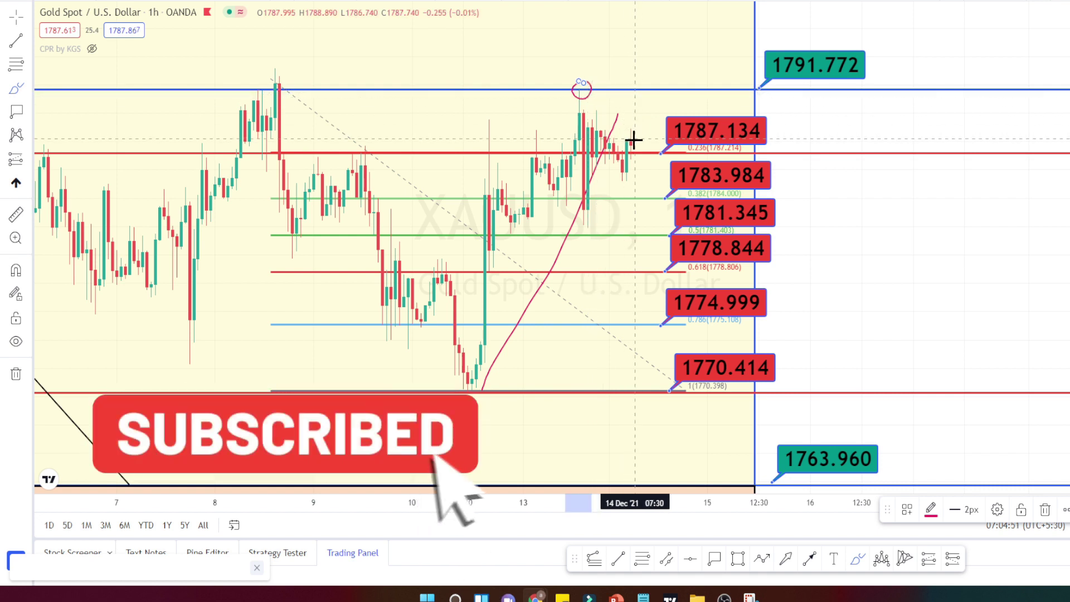
pyautogui.moveTo(630, 144); pyautogui.dragTo(644, 343)
pyautogui.moveTo(644, 385)
pyautogui.mouseDown()
pyautogui.moveTo(645, 393)
pyautogui.moveTo(656, 380)
pyautogui.mouseUp()
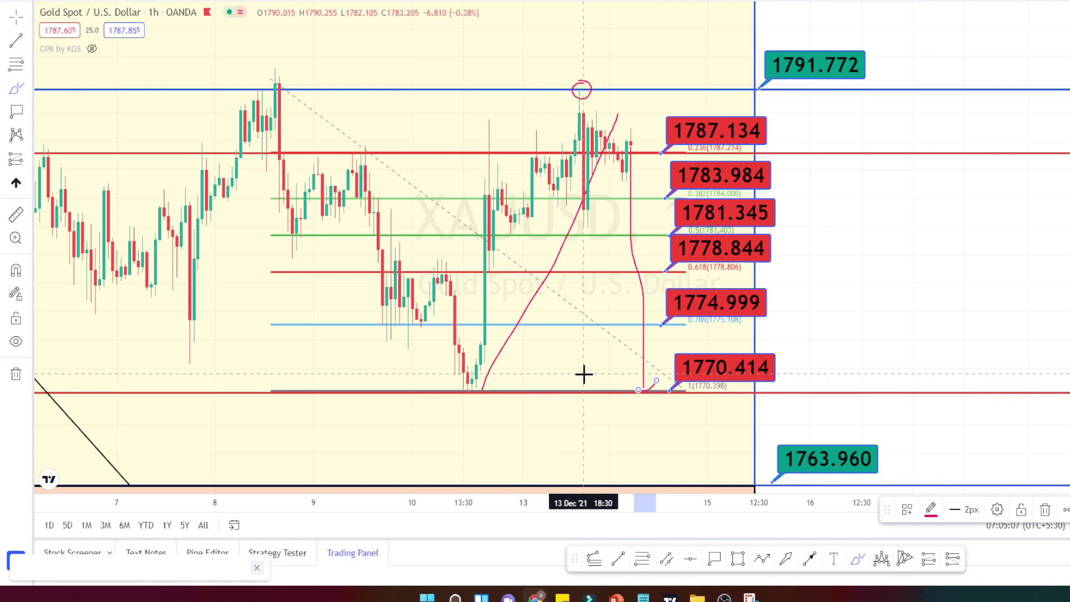
pyautogui.moveTo(628, 130); pyautogui.dragTo(624, 130)
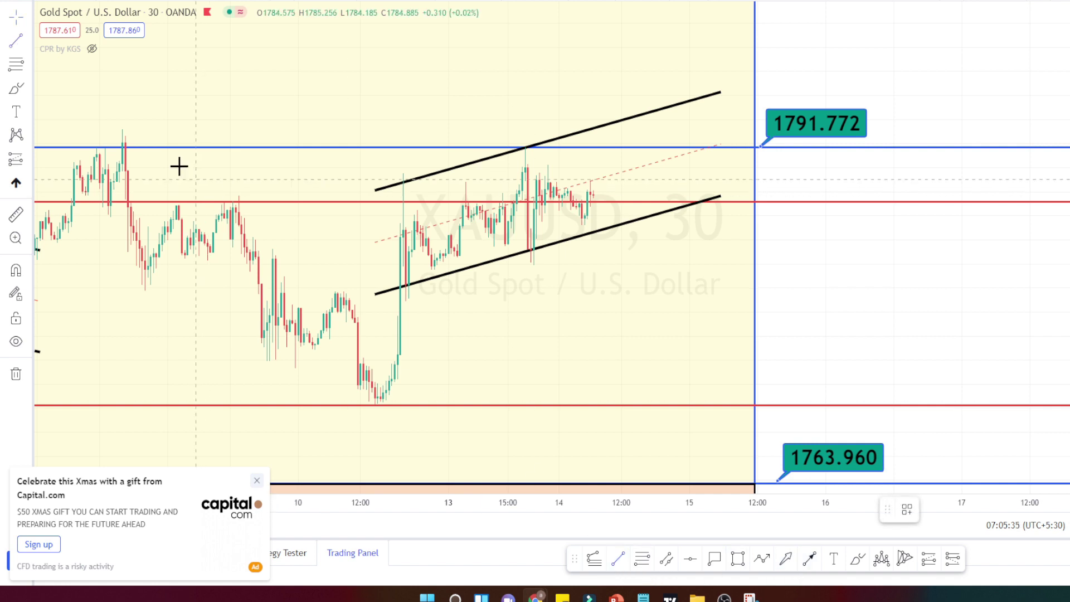
# Step: On the 30-minute chart, finish the descending trendline at the lower red line and circle the 1791.772 and 1808.864 levels and the recent high
pyautogui.click(494, 410)
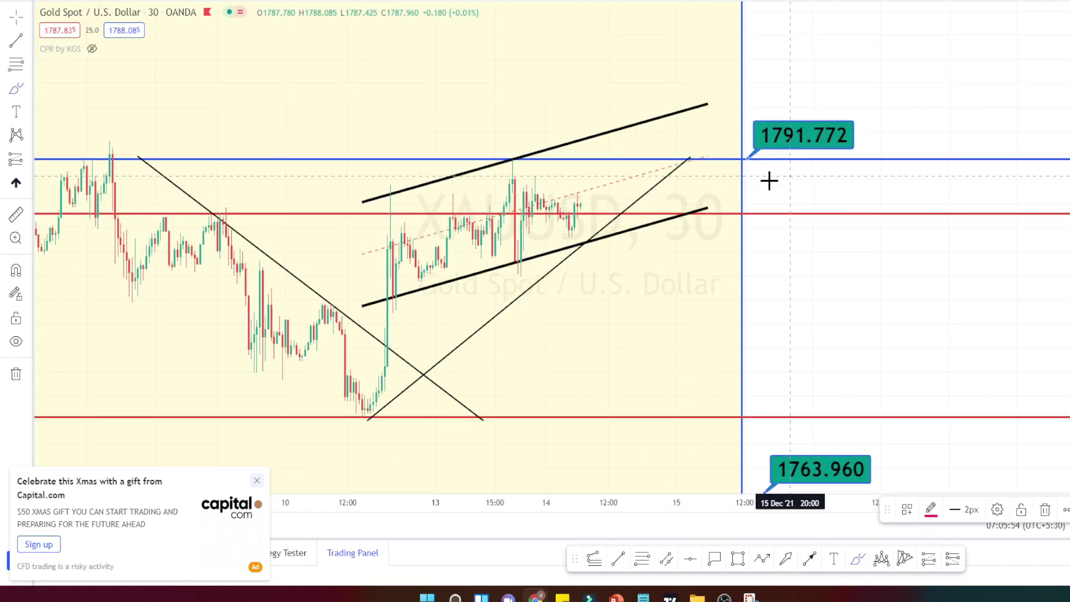
pyautogui.moveTo(770, 180)
pyautogui.mouseDown()
pyautogui.moveTo(728, 105)
pyautogui.moveTo(877, 89)
pyautogui.moveTo(867, 175)
pyautogui.moveTo(789, 182)
pyautogui.mouseUp()
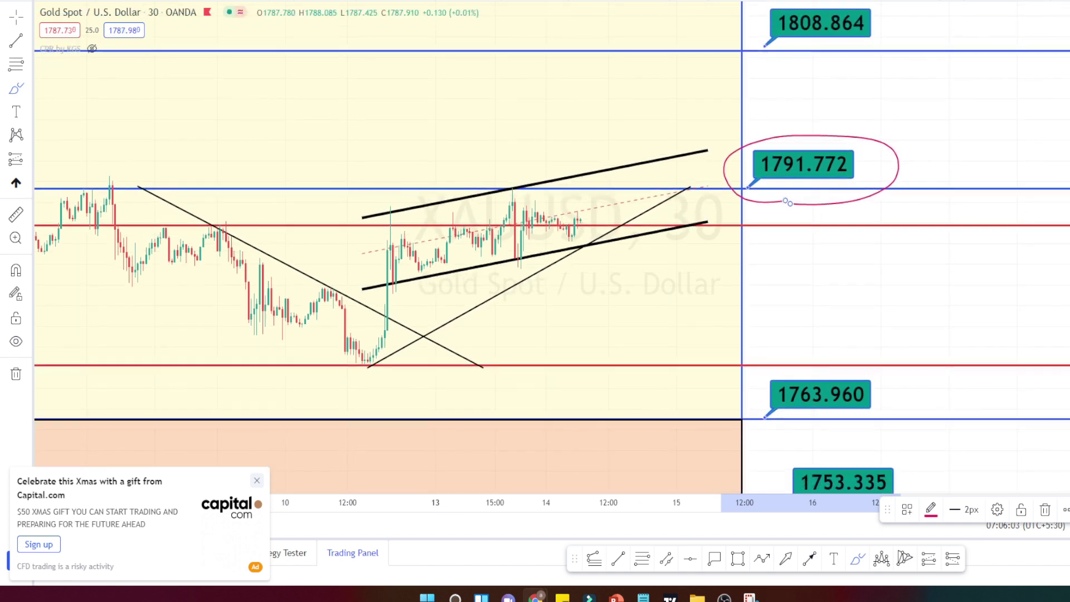
pyautogui.moveTo(829, 73)
pyautogui.mouseDown()
pyautogui.moveTo(814, 77)
pyautogui.moveTo(744, 37)
pyautogui.moveTo(844, 4)
pyautogui.moveTo(896, 33)
pyautogui.moveTo(862, 72)
pyautogui.moveTo(826, 74)
pyautogui.mouseUp()
pyautogui.moveTo(513, 180); pyautogui.dragTo(509, 182)
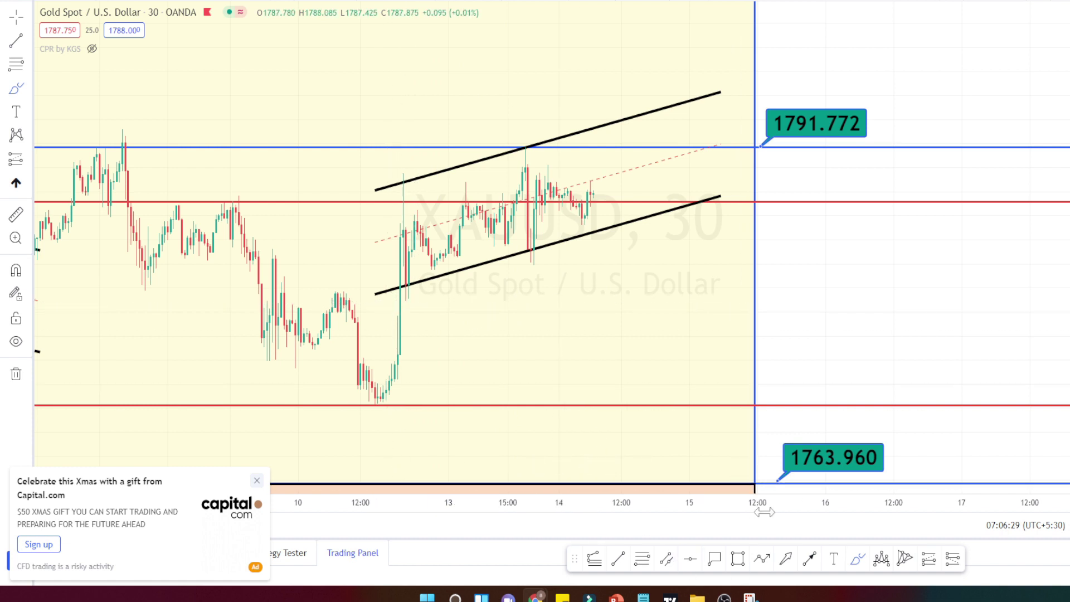
# Step: Draw freehand strokes along the lower and upper boundaries of the rising channel on the 30-minute chart
pyautogui.click(417, 294)
pyautogui.click(633, 223)
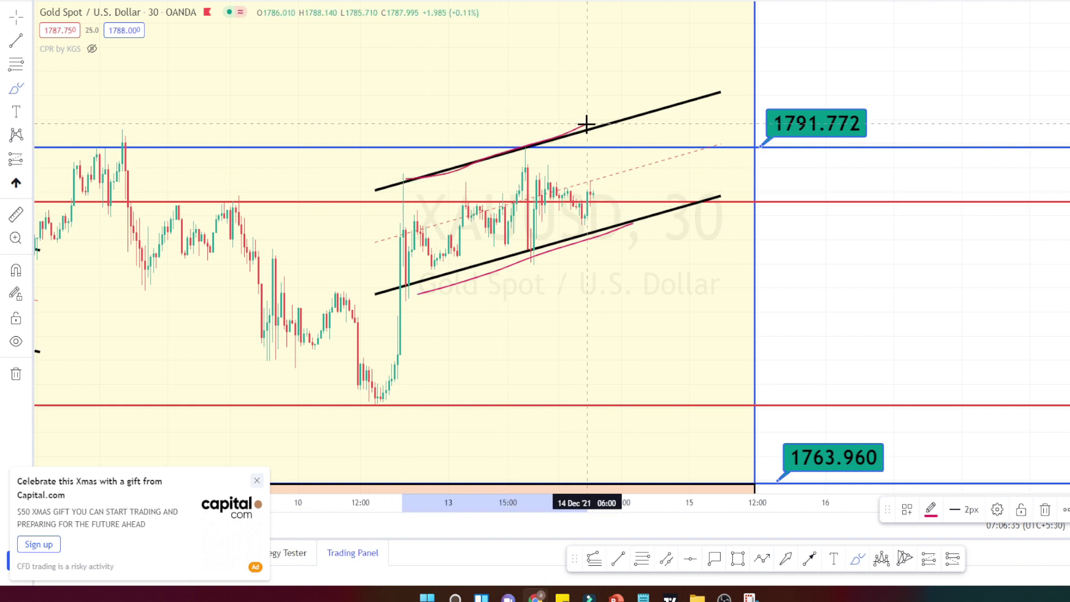
pyautogui.click(598, 151)
# Step: Circle the 1791.772 line just ahead of the latest candles and draw a projected drop from it to the lower red line
pyautogui.moveTo(612, 139)
pyautogui.mouseDown()
pyautogui.moveTo(597, 153)
pyautogui.moveTo(605, 139)
pyautogui.mouseUp()
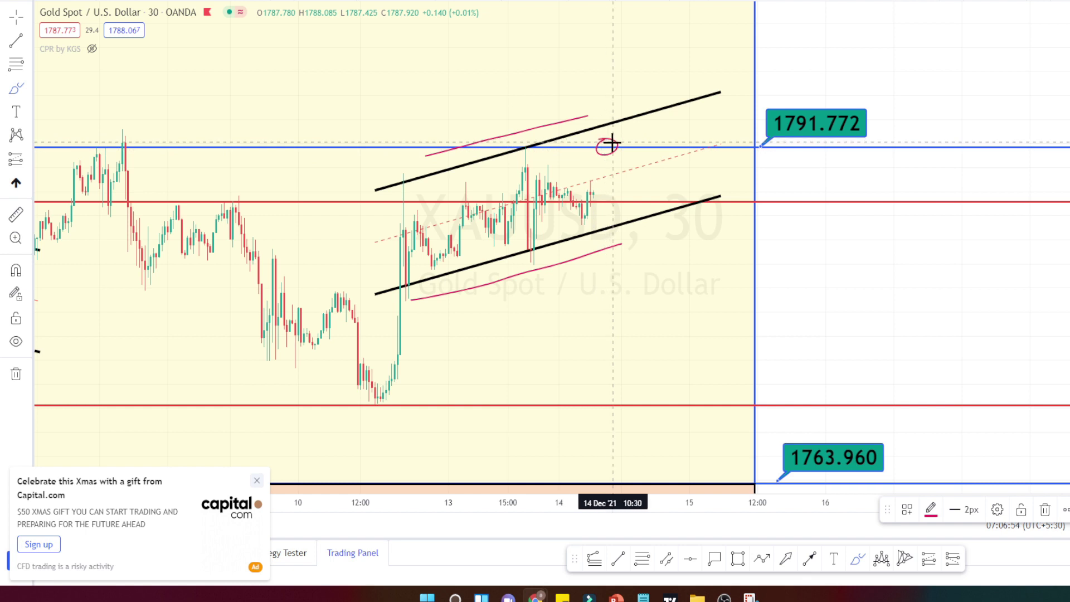
pyautogui.moveTo(618, 174); pyautogui.dragTo(636, 386)
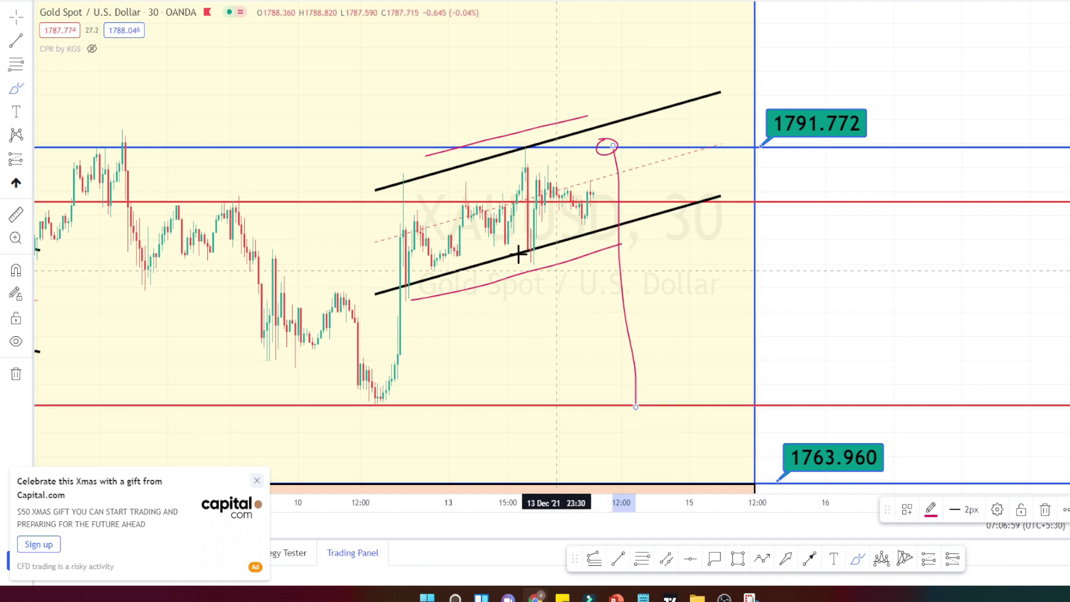
pyautogui.moveTo(410, 191)
pyautogui.mouseDown()
pyautogui.moveTo(433, 263)
pyautogui.moveTo(468, 167)
pyautogui.moveTo(494, 243)
pyautogui.moveTo(526, 234)
pyautogui.moveTo(534, 152)
pyautogui.moveTo(574, 240)
pyautogui.moveTo(582, 159)
pyautogui.moveTo(614, 223)
pyautogui.moveTo(651, 219)
pyautogui.moveTo(589, 240)
pyautogui.moveTo(640, 221)
pyautogui.mouseUp()
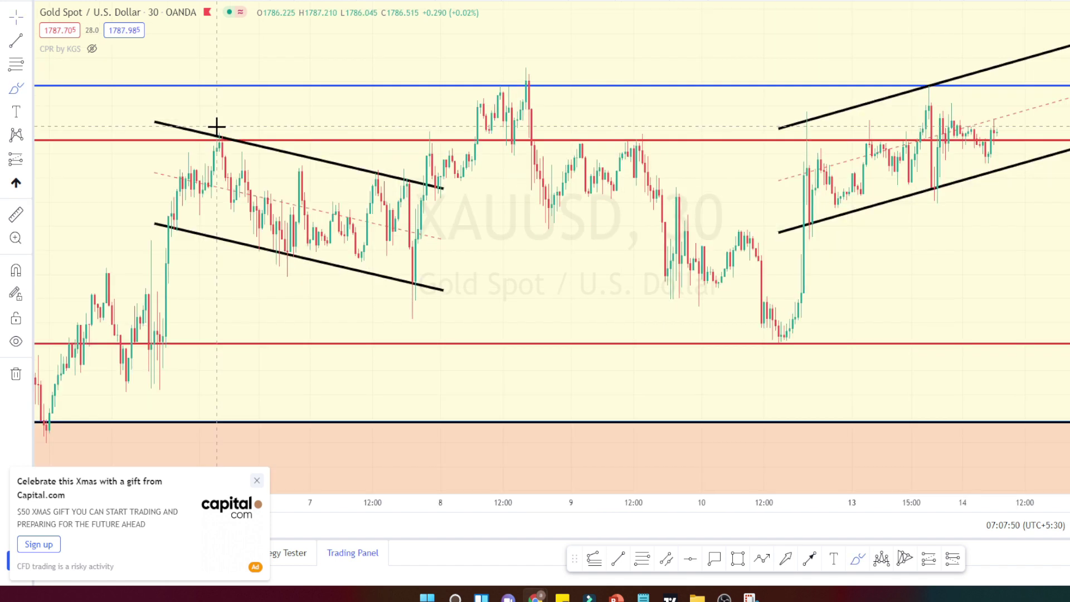
# Step: Draw freehand strokes along the falling channel's upper boundary and trace the price move from its low across to 10 December
pyautogui.moveTo(219, 128)
pyautogui.mouseDown()
pyautogui.moveTo(234, 149)
pyautogui.moveTo(286, 146)
pyautogui.mouseUp()
pyautogui.moveTo(360, 160); pyautogui.dragTo(377, 188)
pyautogui.moveTo(412, 274)
pyautogui.mouseDown()
pyautogui.moveTo(445, 184)
pyautogui.moveTo(498, 99)
pyautogui.moveTo(574, 139)
pyautogui.moveTo(716, 249)
pyautogui.mouseUp()
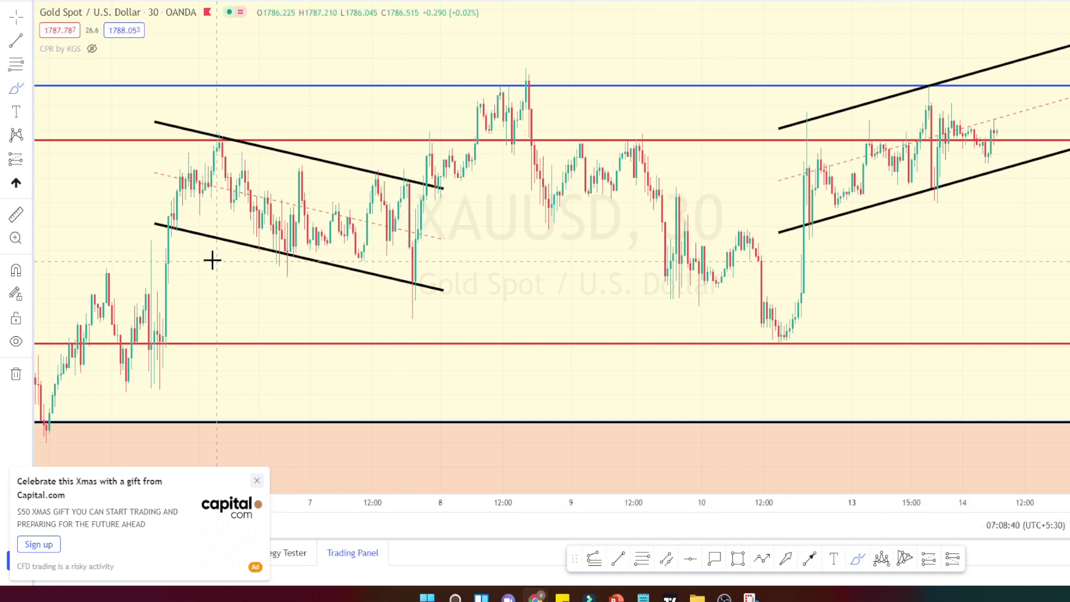
# Step: Draw freehand strokes along both boundaries of the falling and rising channels, tracing the breakout rise from the falling channel to the blue line
pyautogui.moveTo(217, 261); pyautogui.dragTo(336, 304)
pyautogui.moveTo(308, 131); pyautogui.dragTo(401, 162)
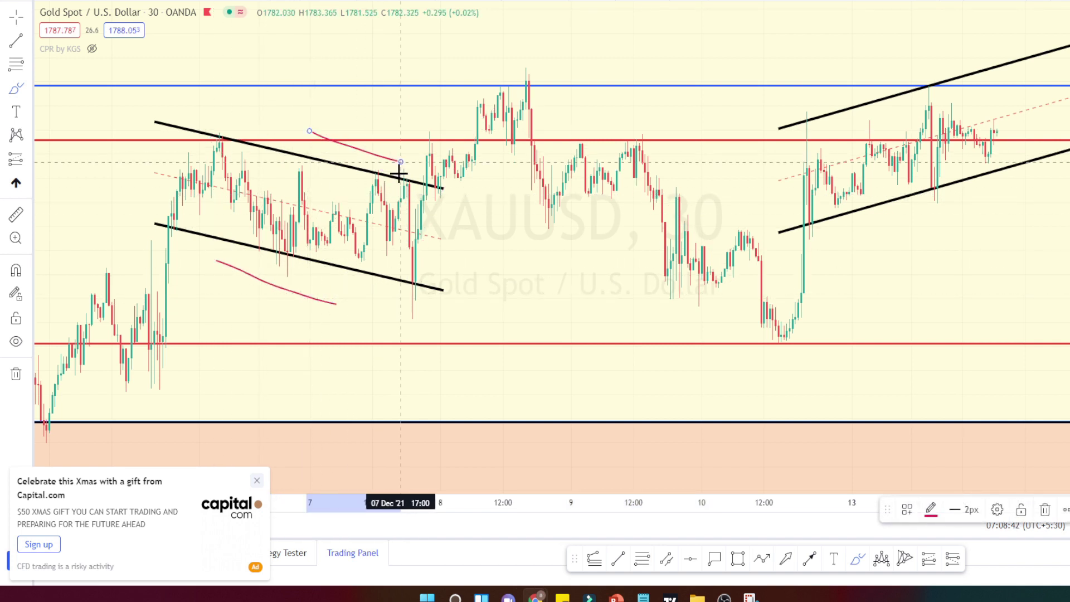
pyautogui.moveTo(421, 260); pyautogui.dragTo(526, 99)
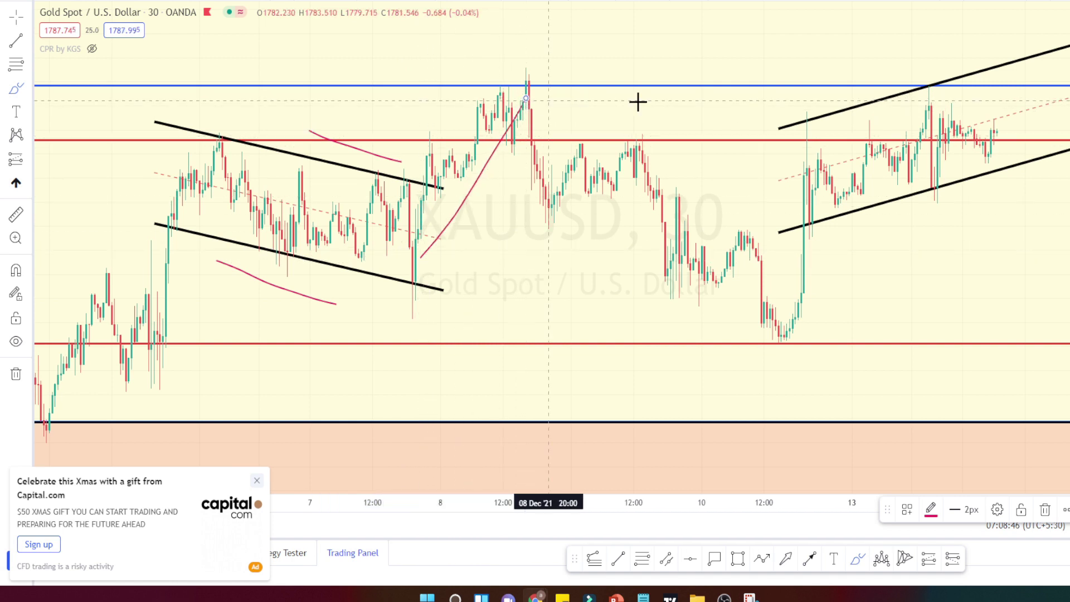
pyautogui.moveTo(809, 107); pyautogui.dragTo(935, 58)
pyautogui.moveTo(909, 232); pyautogui.dragTo(998, 192)
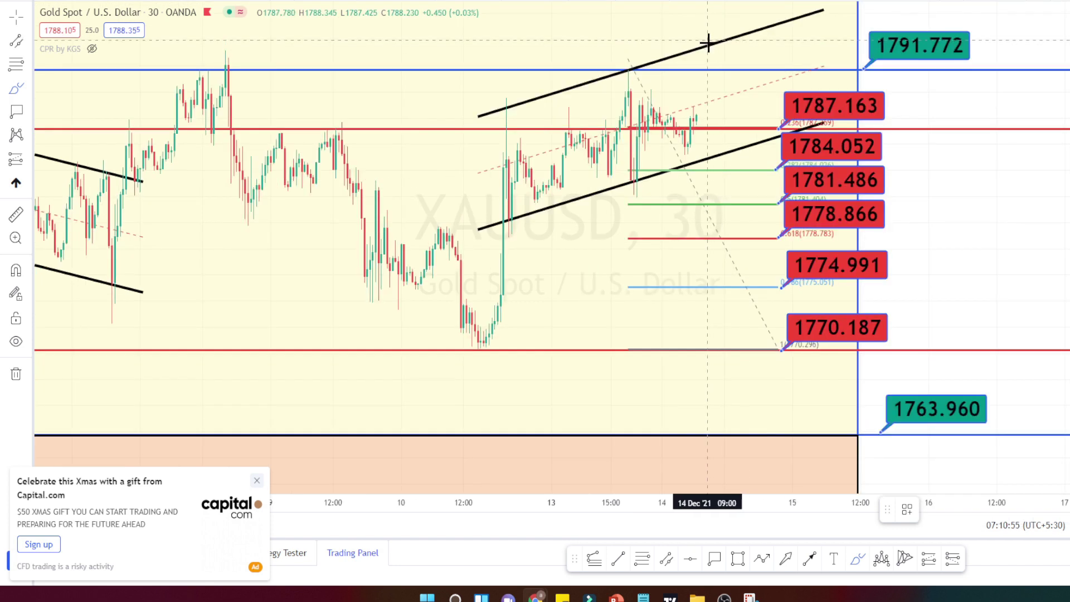
# Step: Draw a freehand box around the red price labels from 1787.163 to 1770.187, and mark the 1791.772 line and the channel's lower boundary
pyautogui.moveTo(729, 69)
pyautogui.mouseDown()
pyautogui.moveTo(915, 74)
pyautogui.moveTo(920, 342)
pyautogui.moveTo(895, 386)
pyautogui.moveTo(734, 375)
pyautogui.moveTo(736, 98)
pyautogui.mouseUp()
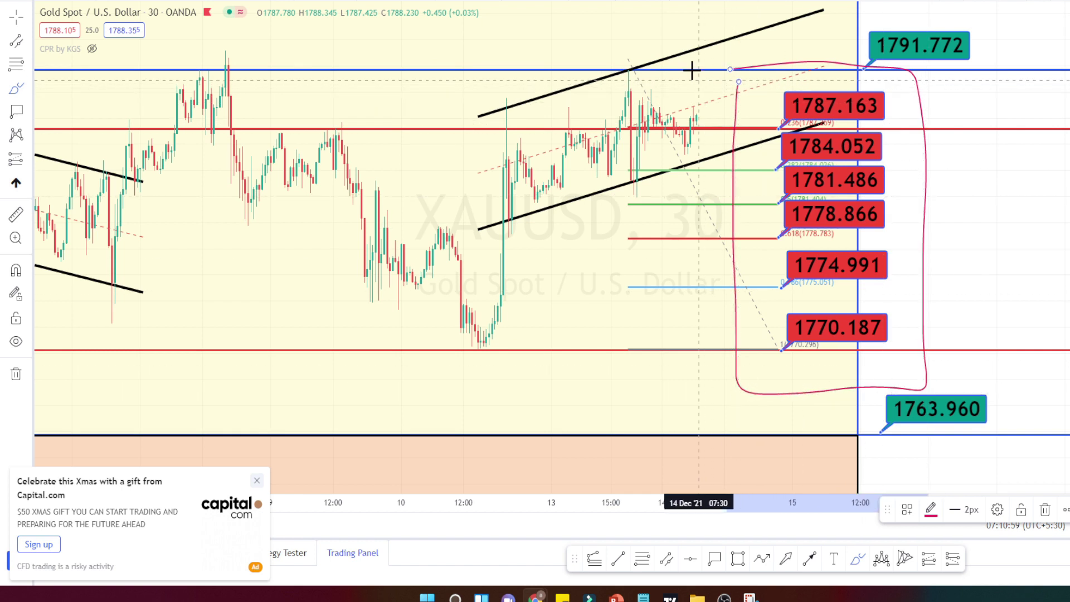
pyautogui.moveTo(689, 60)
pyautogui.mouseDown()
pyautogui.moveTo(715, 77)
pyautogui.moveTo(697, 78)
pyautogui.moveTo(689, 61)
pyautogui.mouseUp()
pyautogui.moveTo(769, 146); pyautogui.dragTo(779, 220)
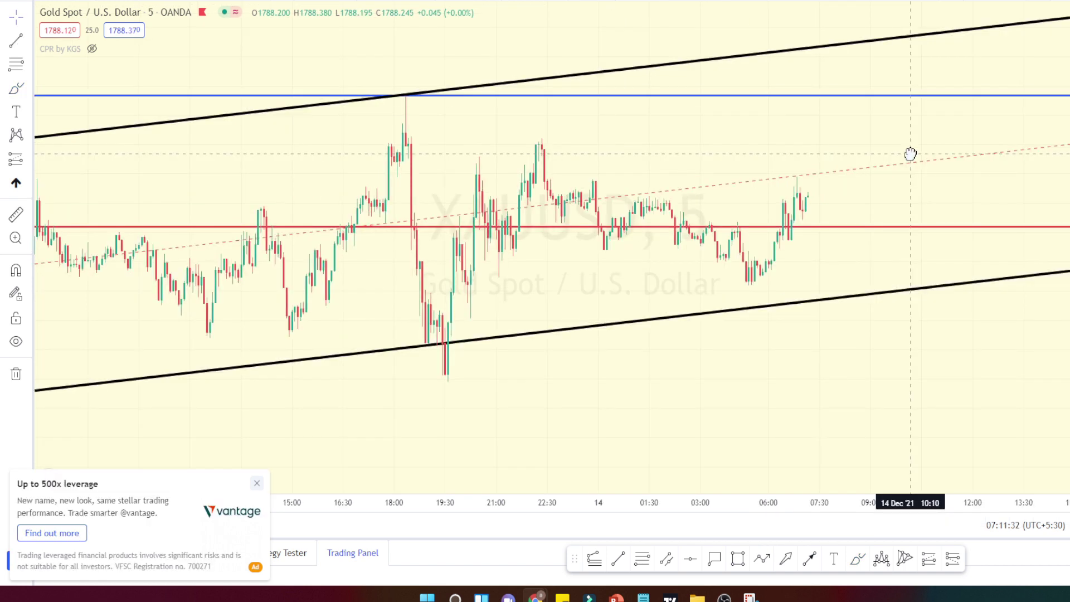
# Step: On the 5-minute chart, draw a descending trendline from the 13 December 22:40 peak to below the red line, past the latest candles
pyautogui.moveTo(911, 154); pyautogui.dragTo(963, 165)
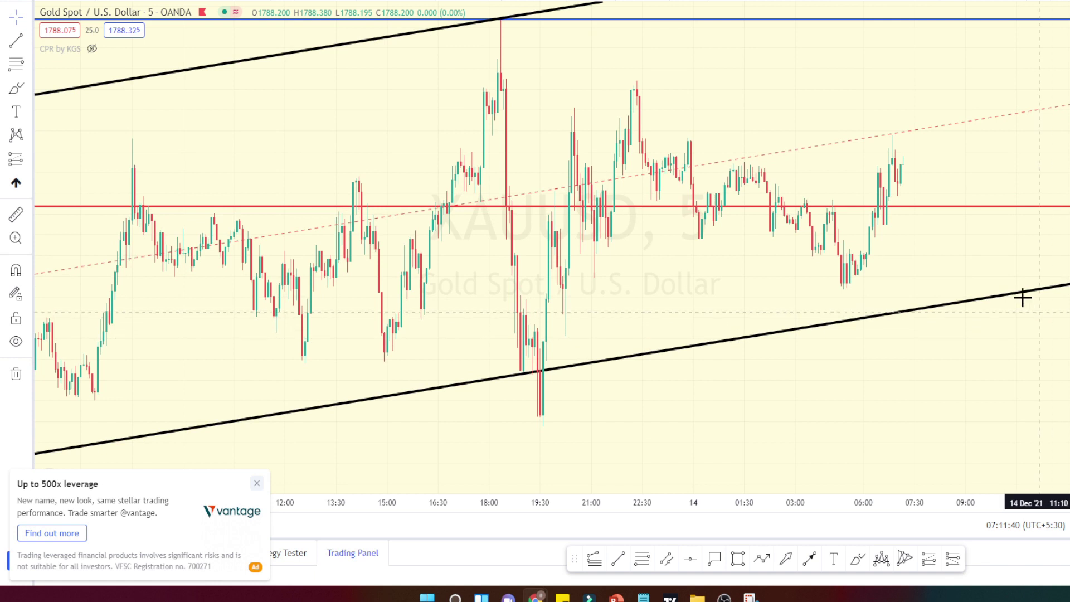
pyautogui.moveTo(960, 286); pyautogui.dragTo(898, 286)
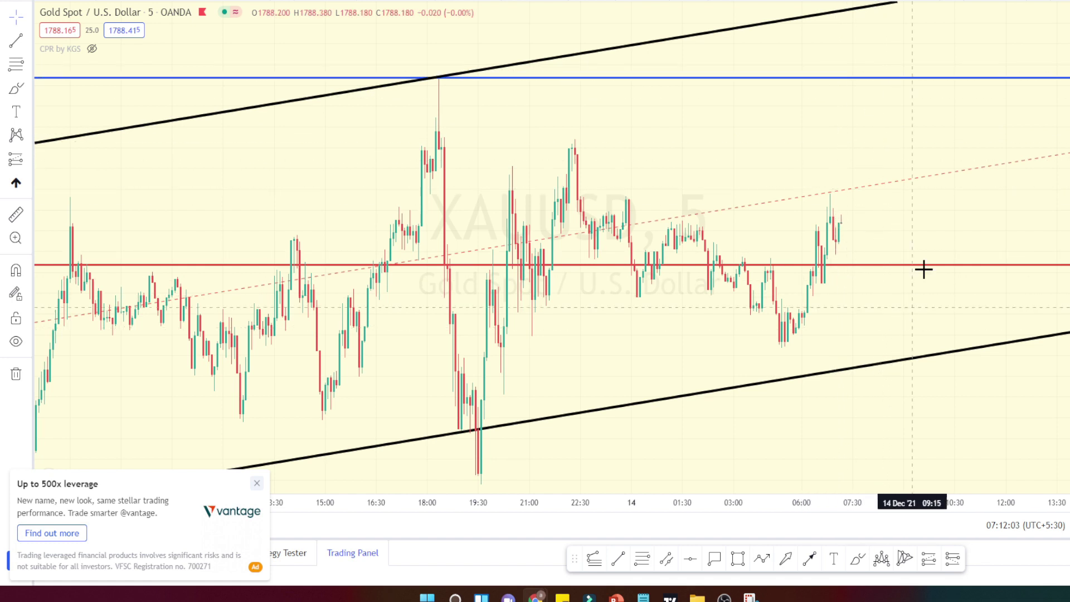
pyautogui.moveTo(896, 266); pyautogui.dragTo(861, 230)
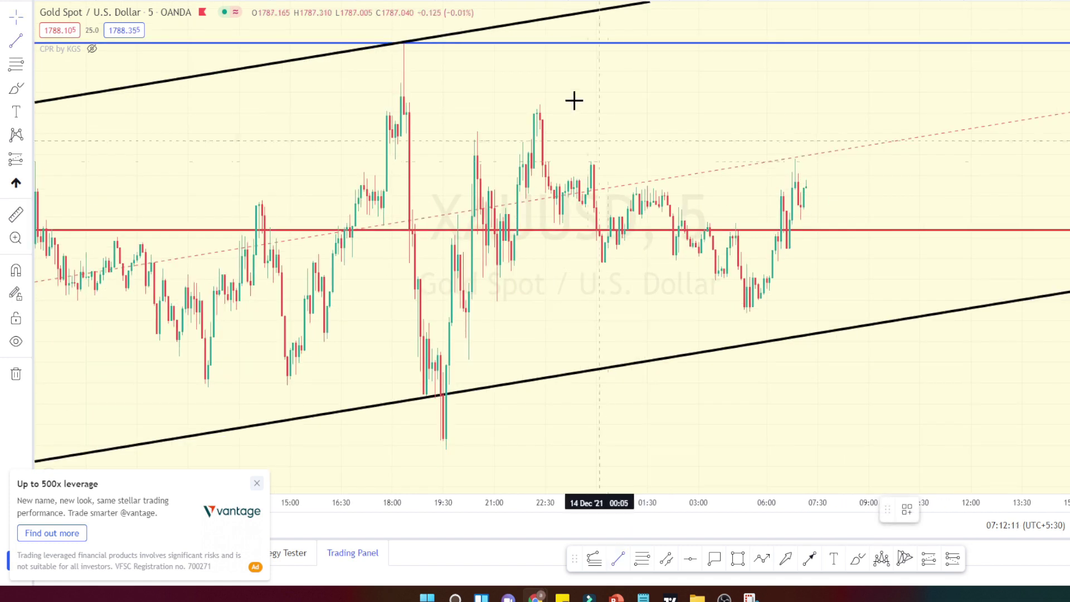
pyautogui.click(550, 99)
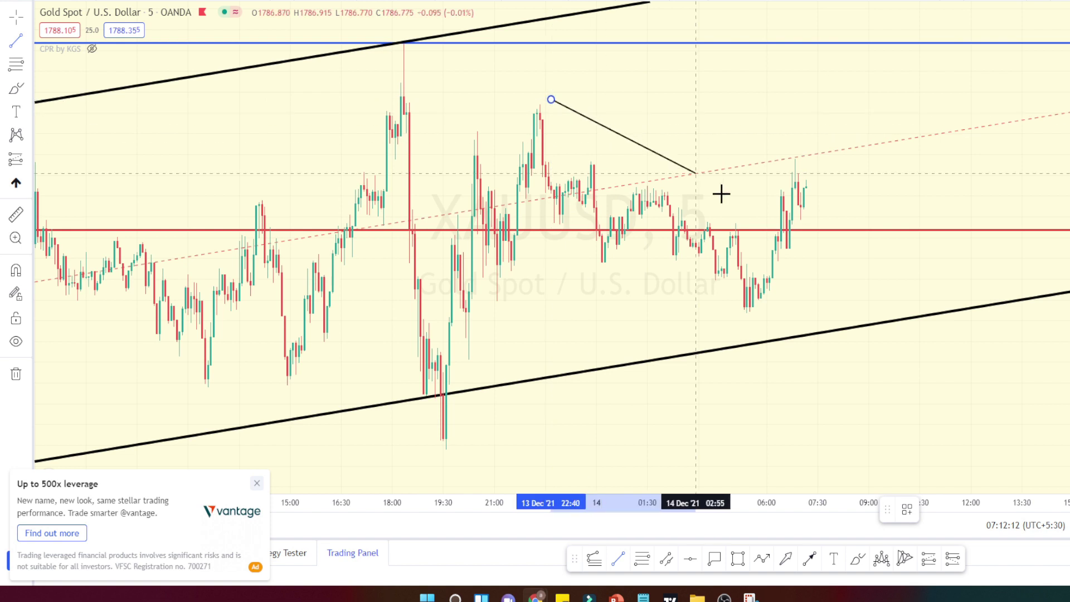
pyautogui.click(860, 293)
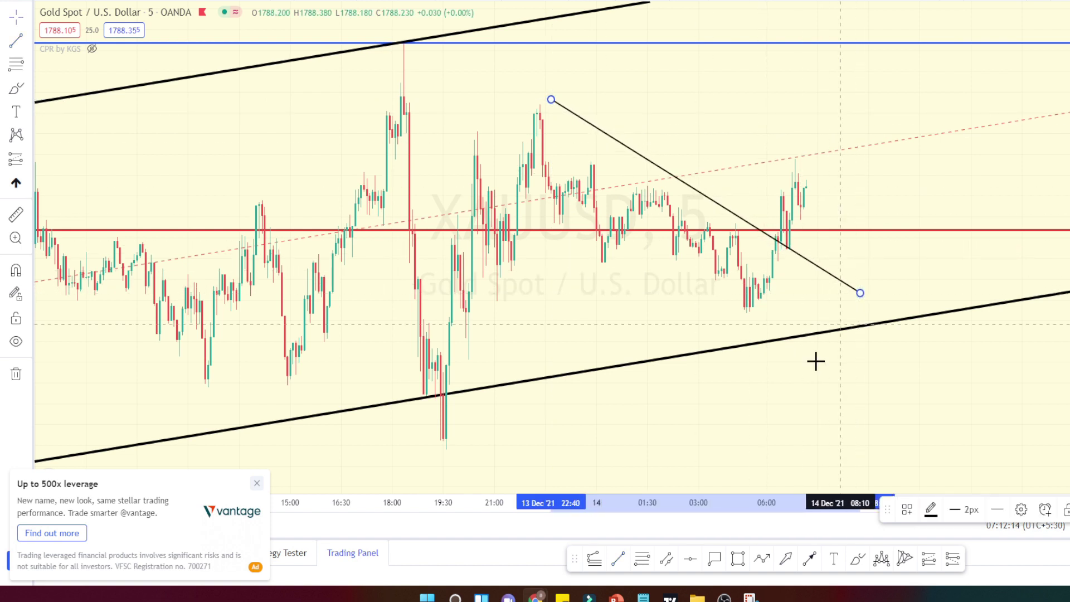
# Step: Draw an ascending trendline from the 14 December 05:45 low up to the blue horizontal line
pyautogui.click(615, 568)
pyautogui.click(758, 309)
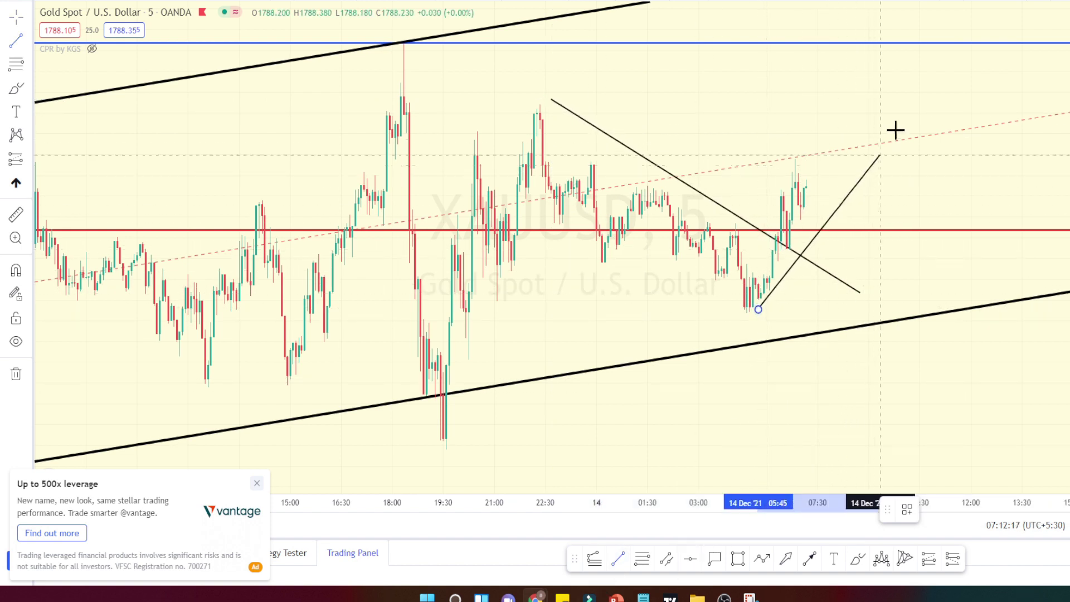
pyautogui.click(974, 44)
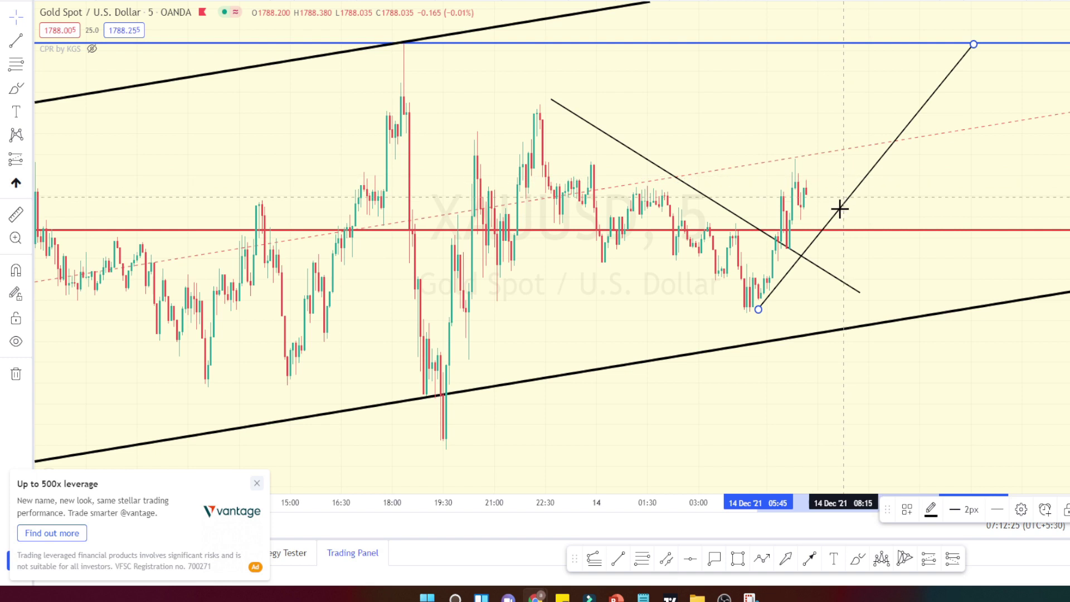
pyautogui.moveTo(833, 239); pyautogui.dragTo(926, 247)
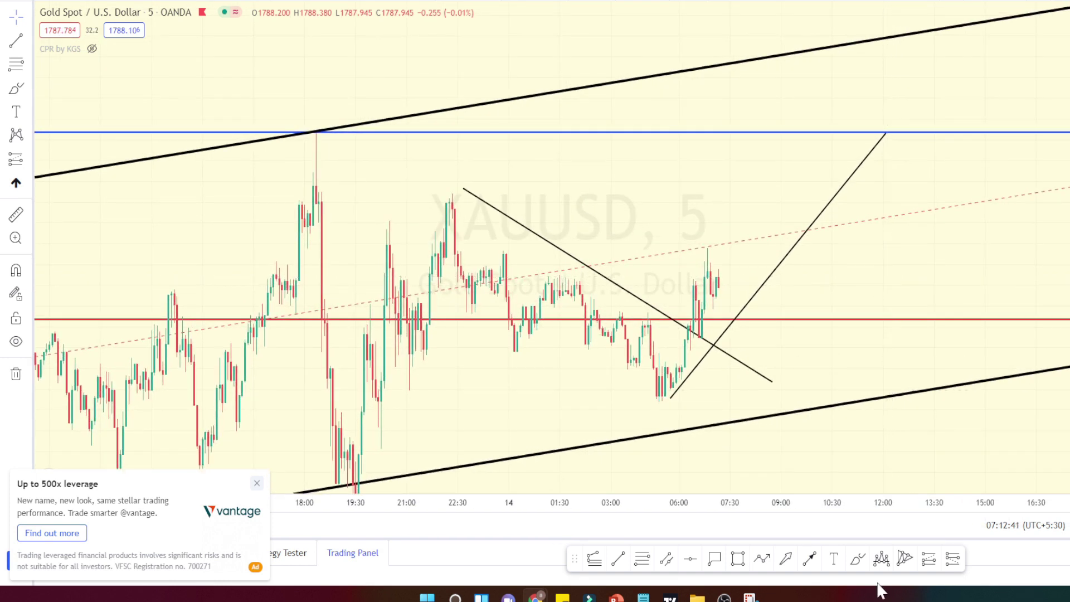
# Step: Draw a freehand arrow from the blue line to the channel's upper boundary, and mark the 13 December high and the arrow's starting area
pyautogui.click(858, 558)
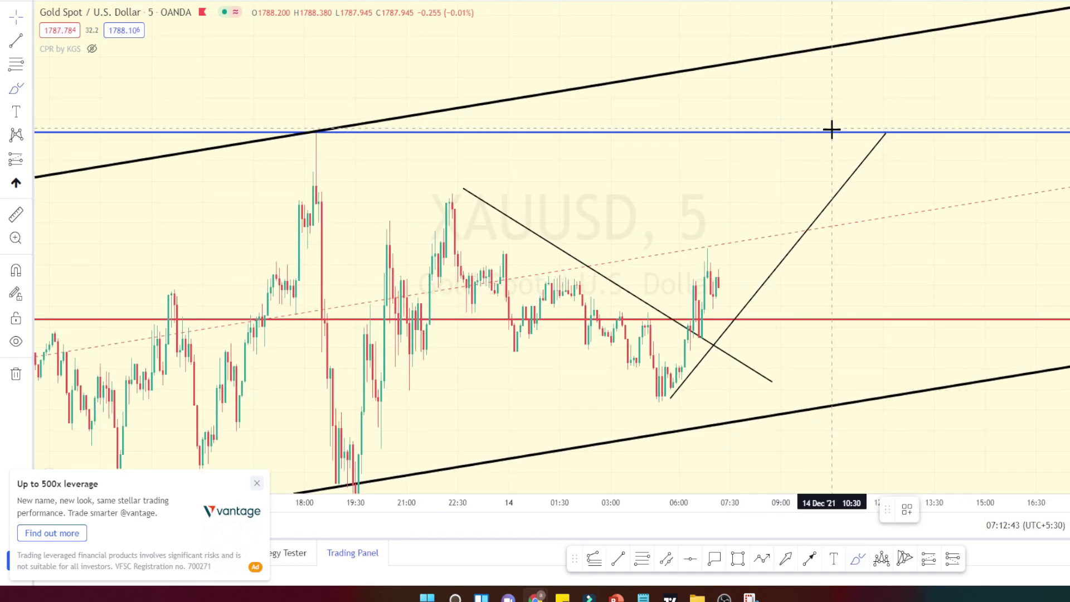
pyautogui.moveTo(832, 130)
pyautogui.mouseDown()
pyautogui.moveTo(879, 53)
pyautogui.moveTo(863, 55)
pyautogui.moveTo(900, 69)
pyautogui.mouseUp()
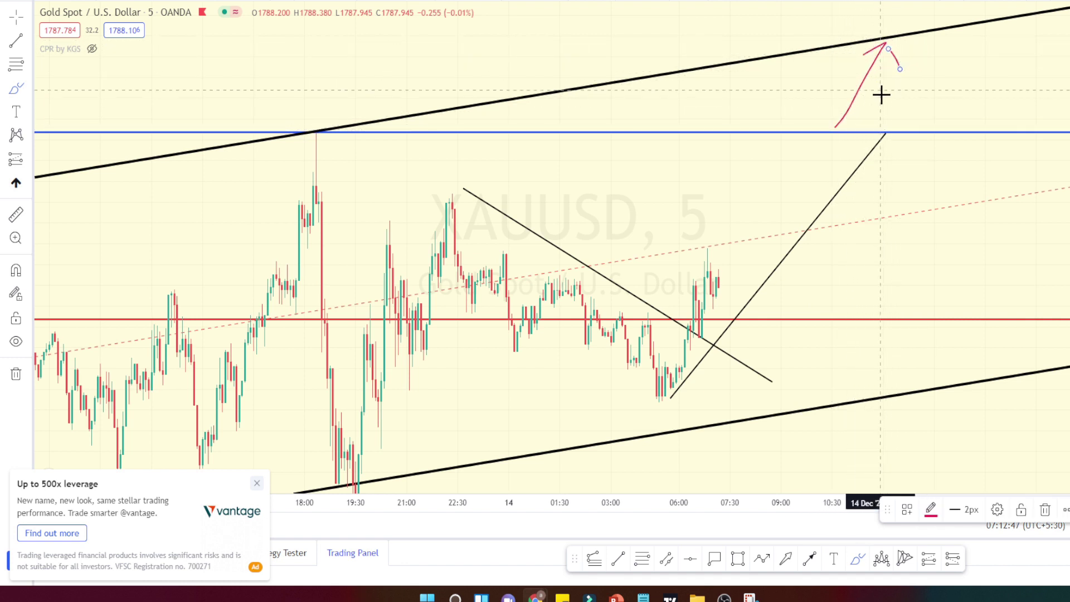
pyautogui.moveTo(310, 125)
pyautogui.mouseDown()
pyautogui.moveTo(346, 125)
pyautogui.moveTo(311, 150)
pyautogui.moveTo(325, 120)
pyautogui.mouseUp()
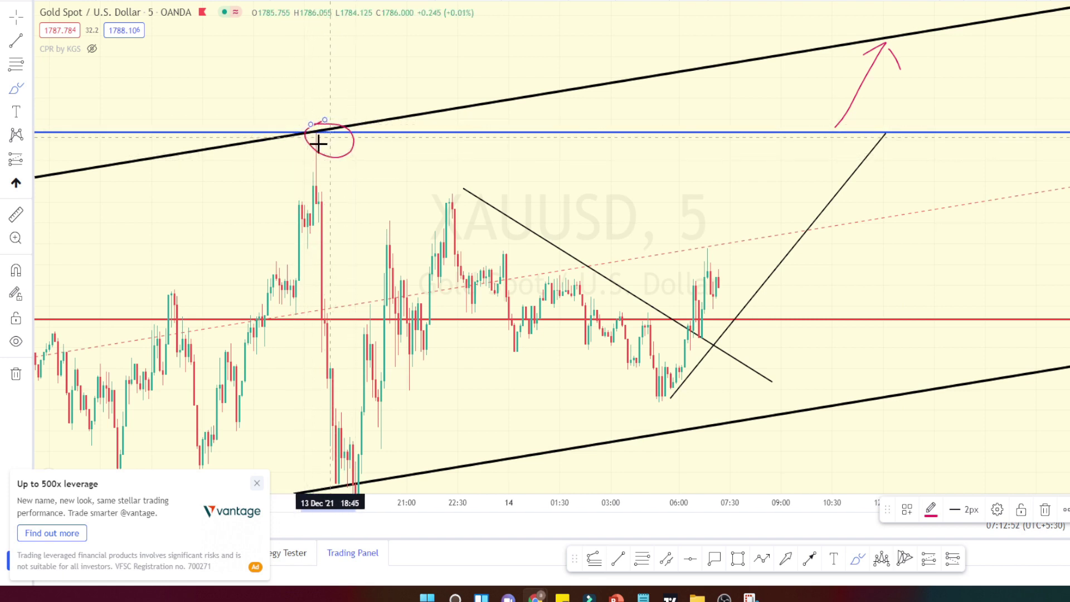
pyautogui.moveTo(836, 122); pyautogui.dragTo(863, 134)
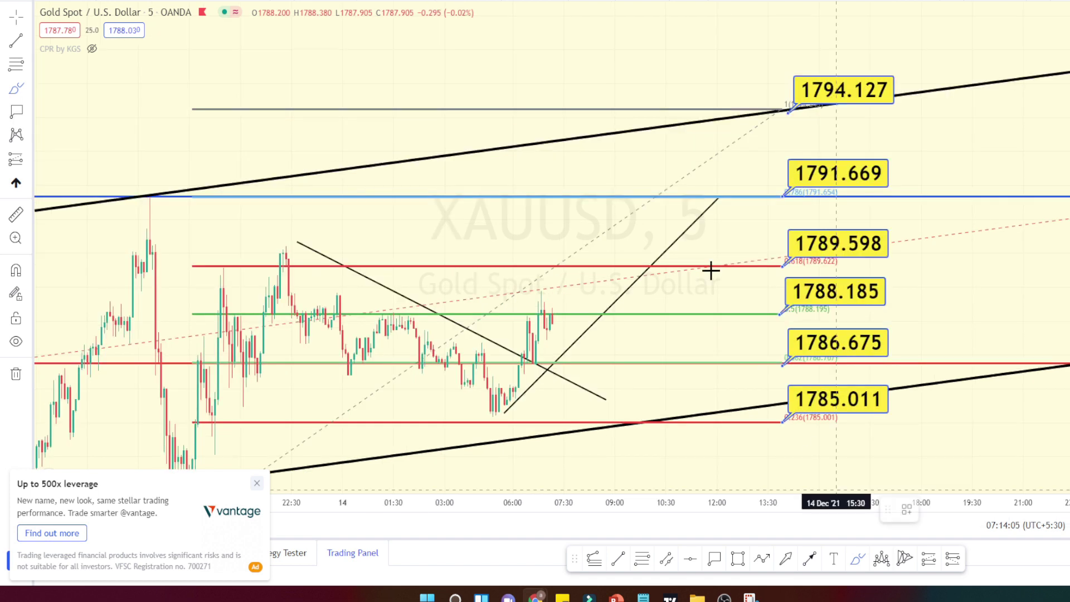
# Step: Draw a freehand box around the yellow price labels from 1785.011 to 1794.127 and upward arrow strokes beside them
pyautogui.moveTo(791, 51)
pyautogui.mouseDown()
pyautogui.moveTo(939, 187)
pyautogui.moveTo(941, 451)
pyautogui.moveTo(760, 457)
pyautogui.moveTo(759, 66)
pyautogui.mouseUp()
pyautogui.moveTo(741, 117)
pyautogui.mouseDown()
pyautogui.moveTo(752, 70)
pyautogui.moveTo(733, 82)
pyautogui.mouseUp()
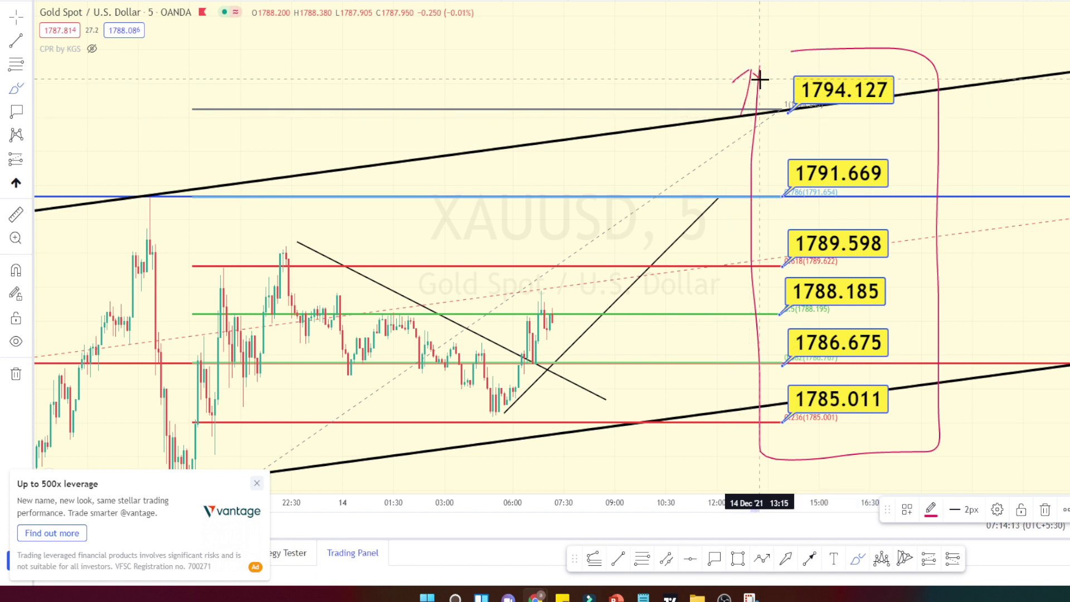
pyautogui.moveTo(742, 447)
pyautogui.mouseDown()
pyautogui.moveTo(751, 119)
pyautogui.moveTo(775, 399)
pyautogui.mouseUp()
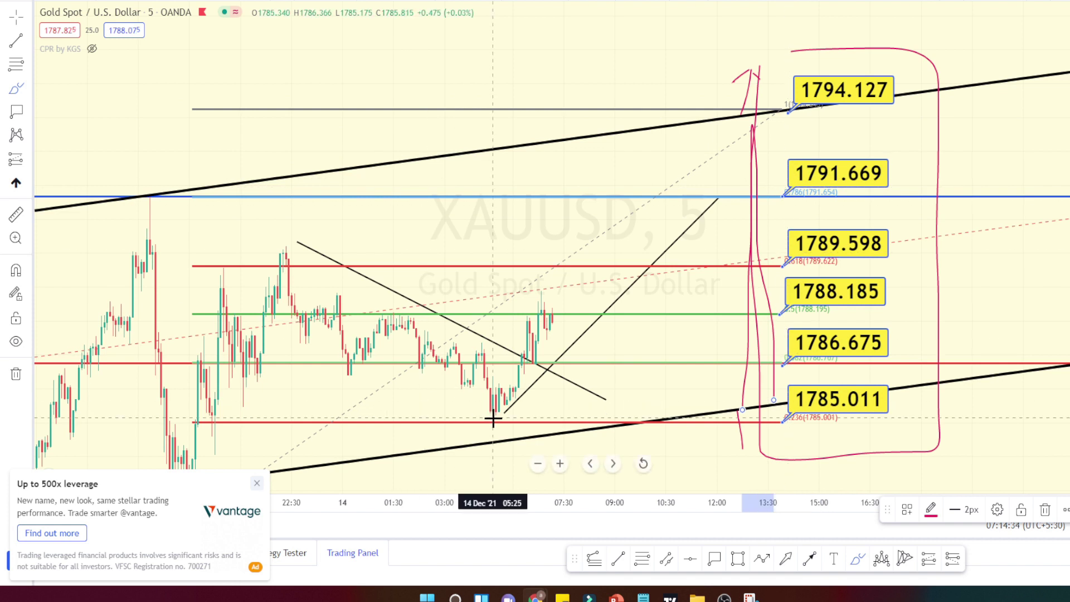
# Step: Trace the ascending trendline freehand from the 14 December low up to the 1791.669 level
pyautogui.moveTo(498, 416); pyautogui.dragTo(716, 198)
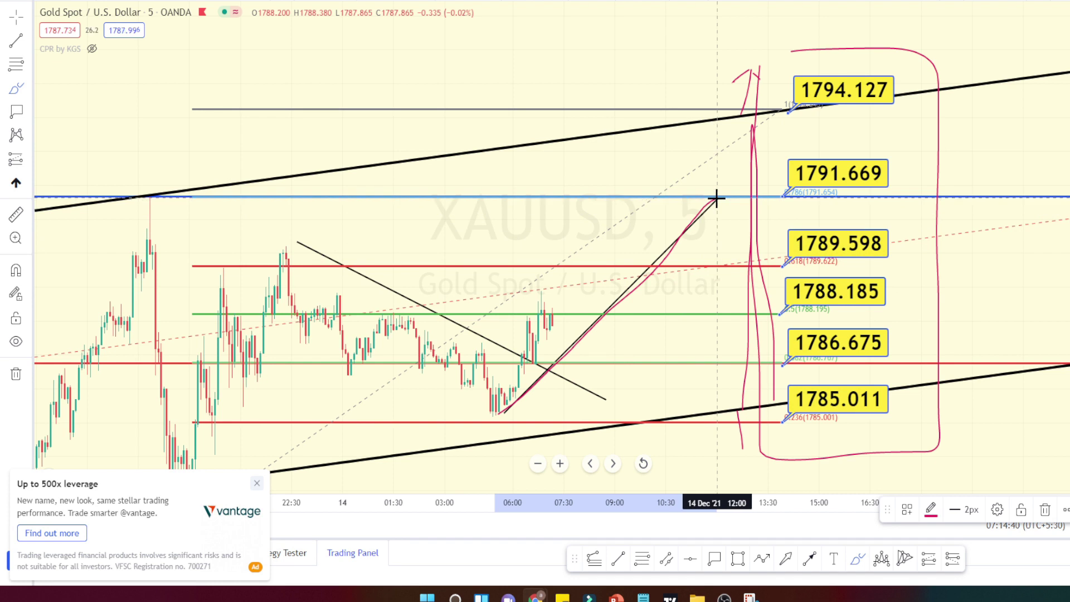
pyautogui.moveTo(716, 197); pyautogui.dragTo(717, 198)
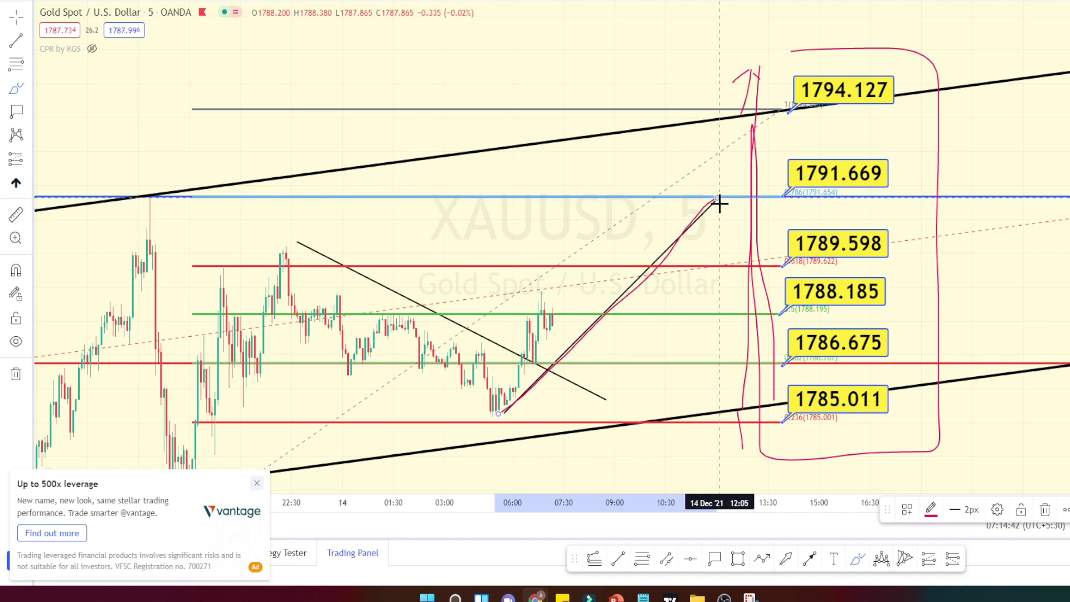